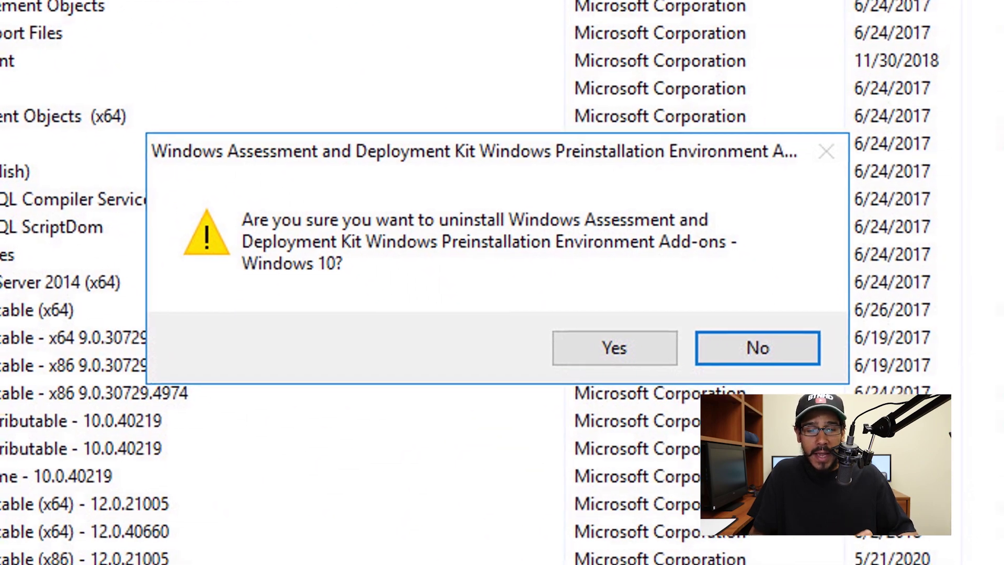
# Confirm removal of the Windows ADK Windows PE Add-ons.
pyautogui.click(636, 360)
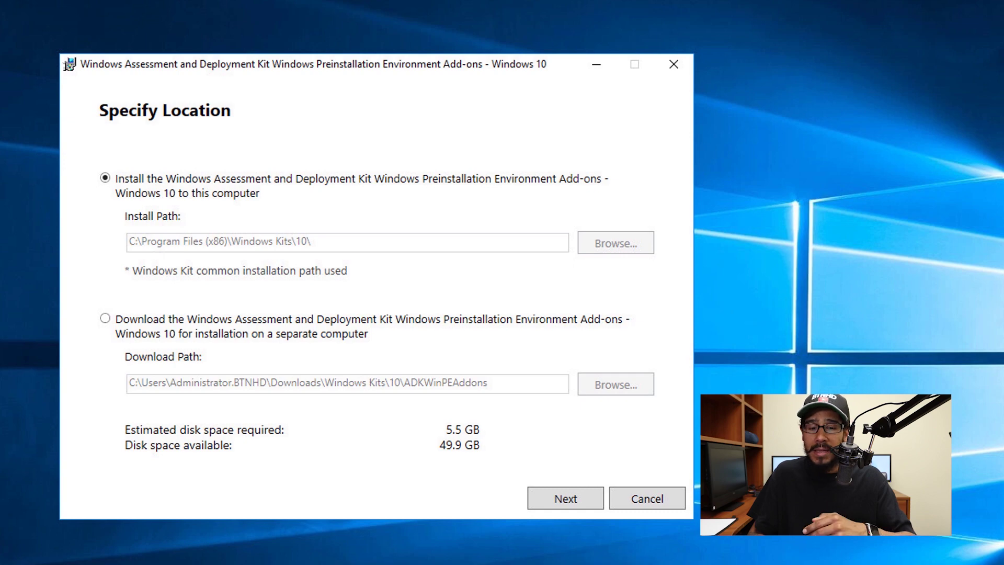
# Install Windows PE to the default Windows Kits location, declining usage data and accepting the license.
pyautogui.press('Return')
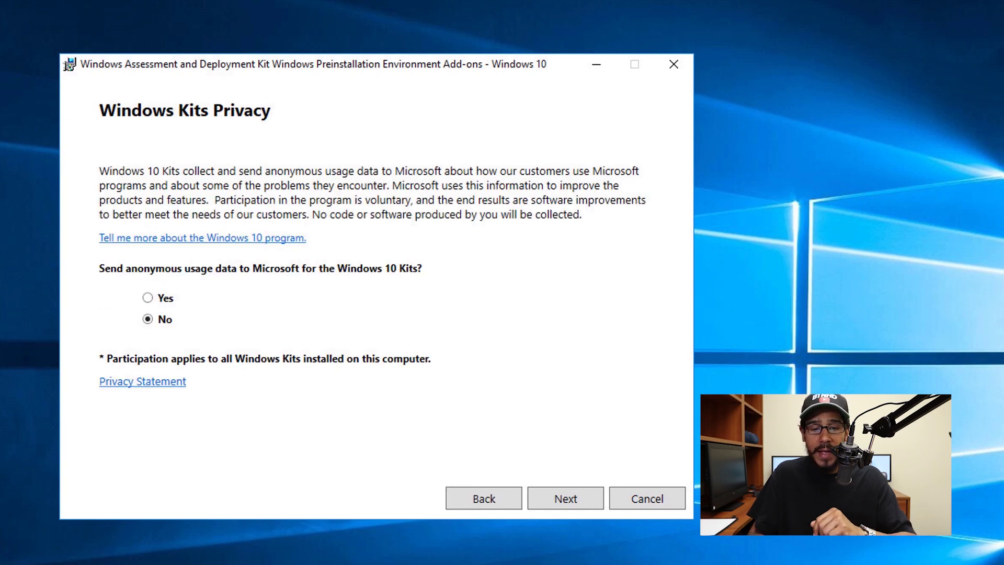
pyautogui.press('Return')
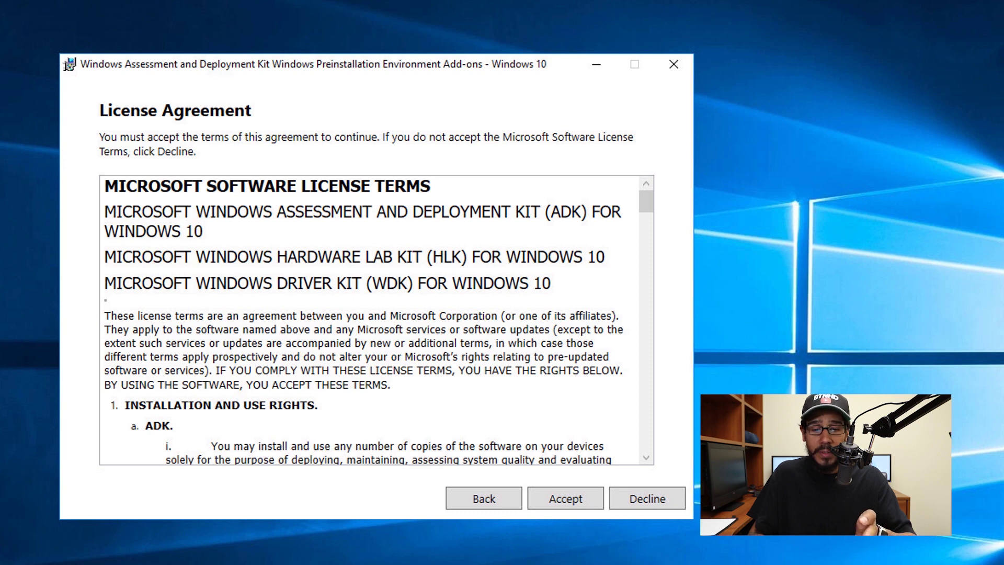
pyautogui.press('Return')
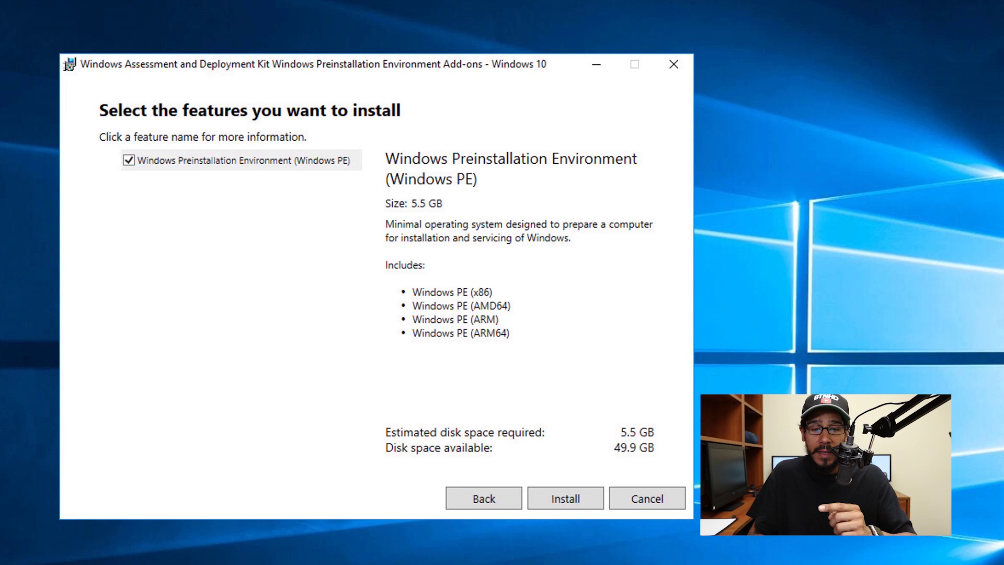
pyautogui.press('Return')
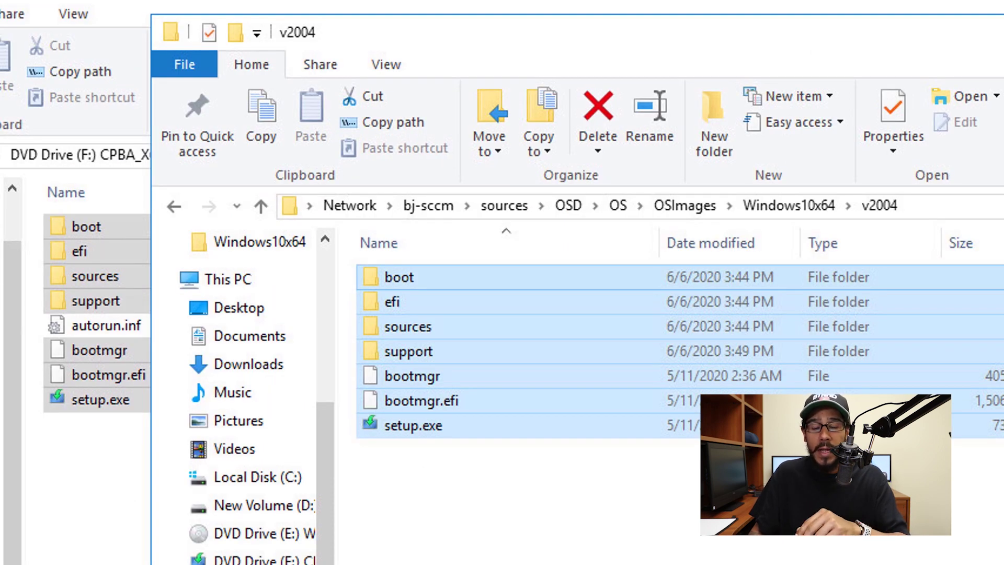
# Select the v2004 folder's network path \\bj-sccm\sources\OSD\OS\OSImages\Windows10x64\v2004 for copying.
pyautogui.hotkey('alt', 'd')
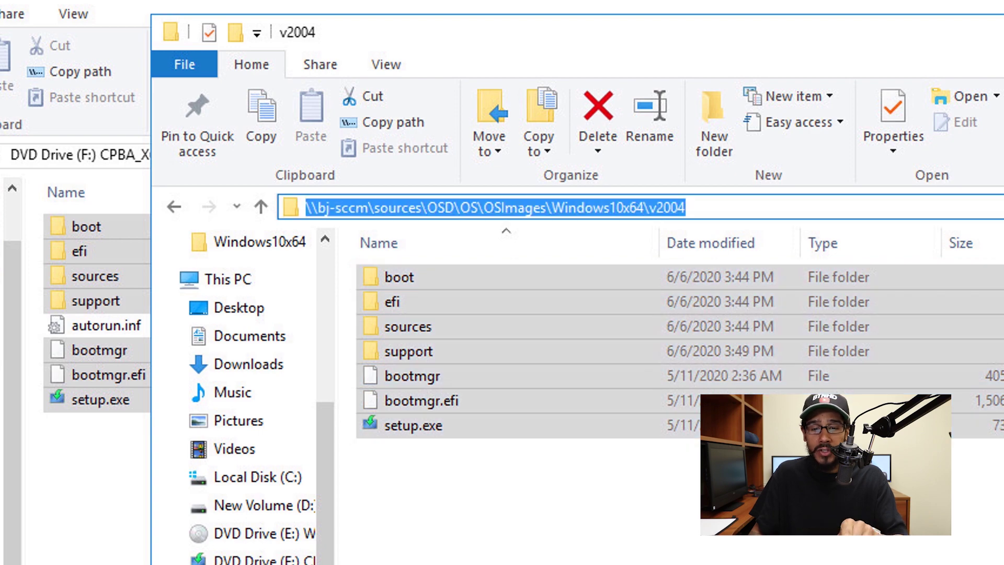
pyautogui.rightClick(600, 208)
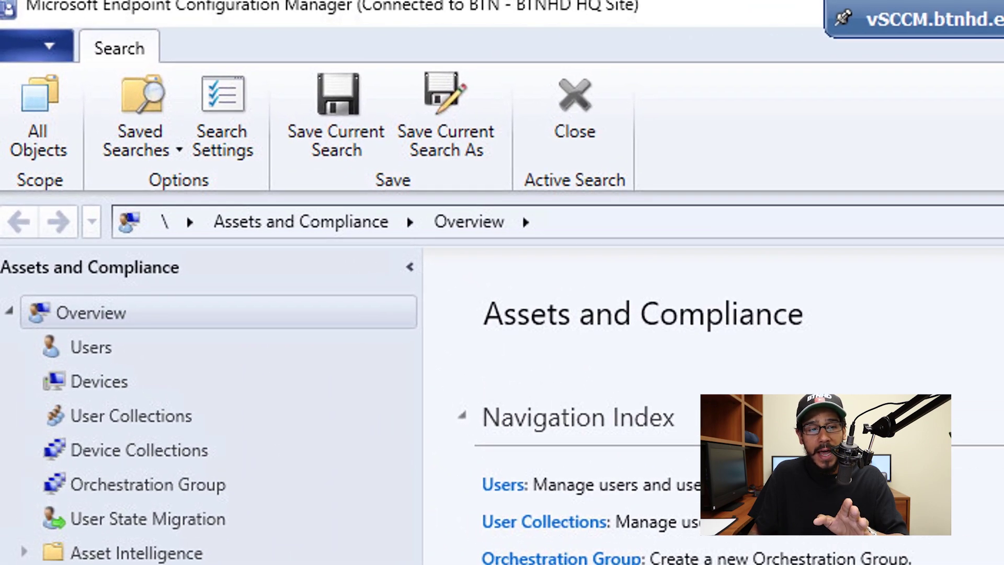
pyautogui.click(50, 46)
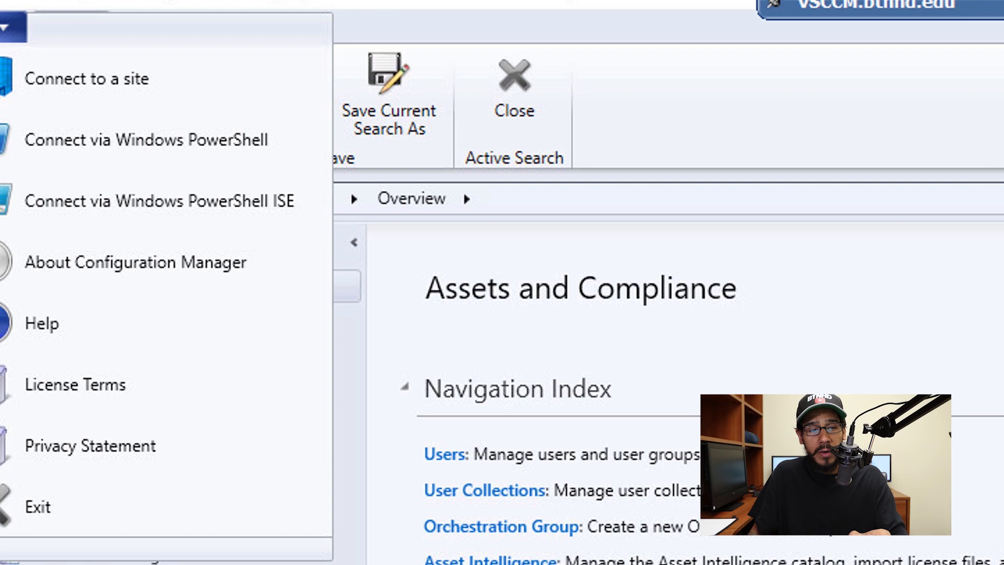
pyautogui.click(135, 262)
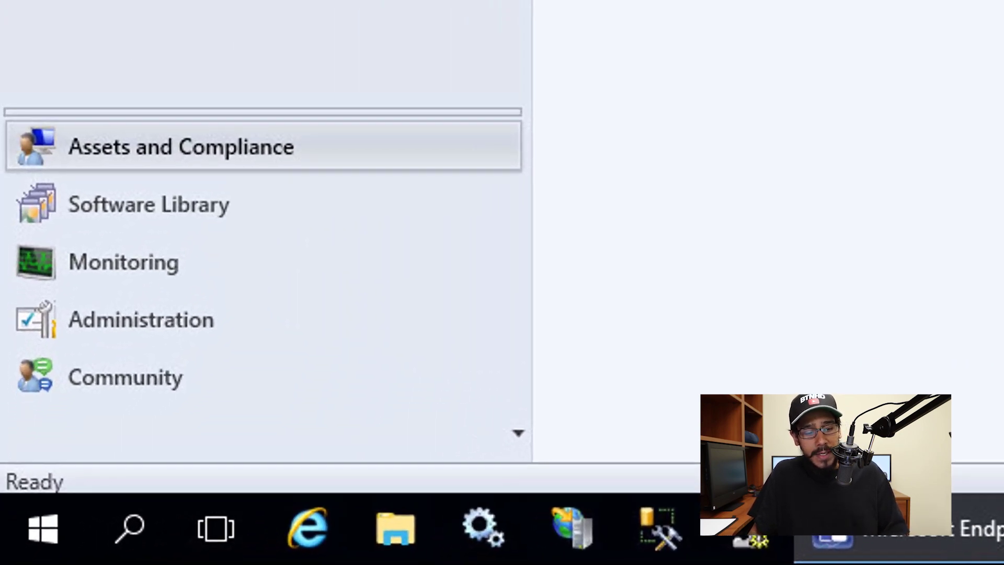
# Reload Boot image (x64) with the new ADK's Windows PE and update its distribution points.
pyautogui.click(137, 232)
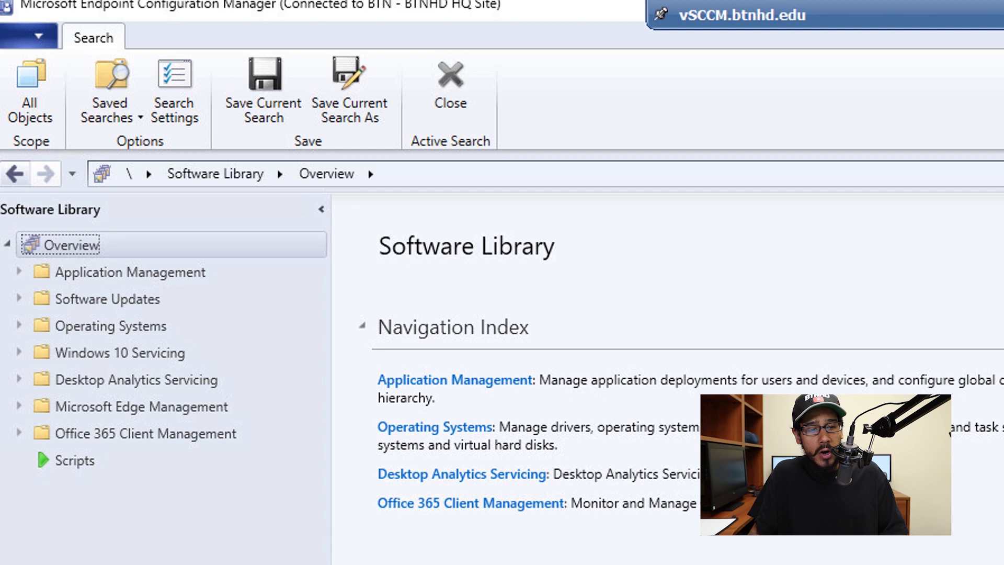
pyautogui.click(19, 325)
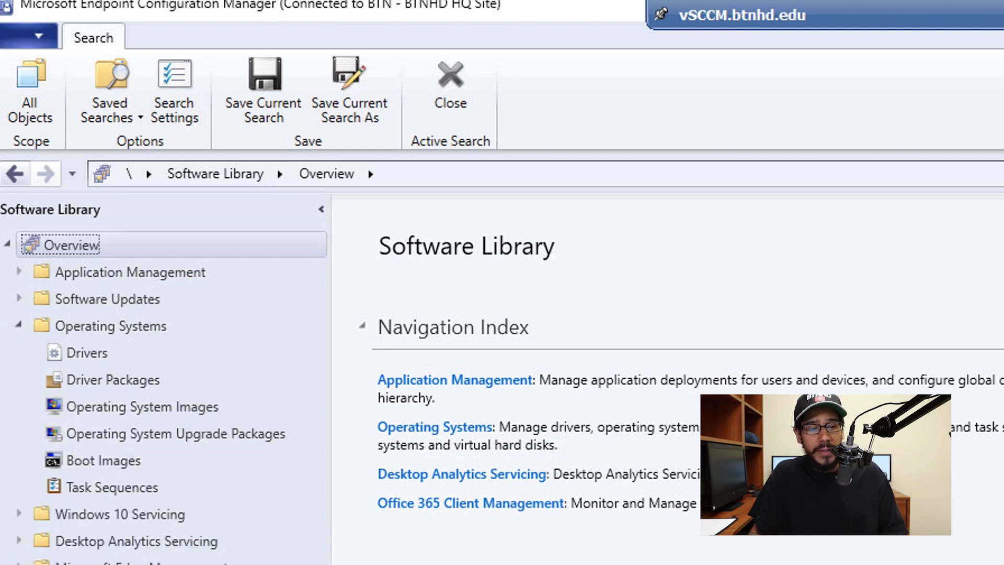
pyautogui.click(103, 460)
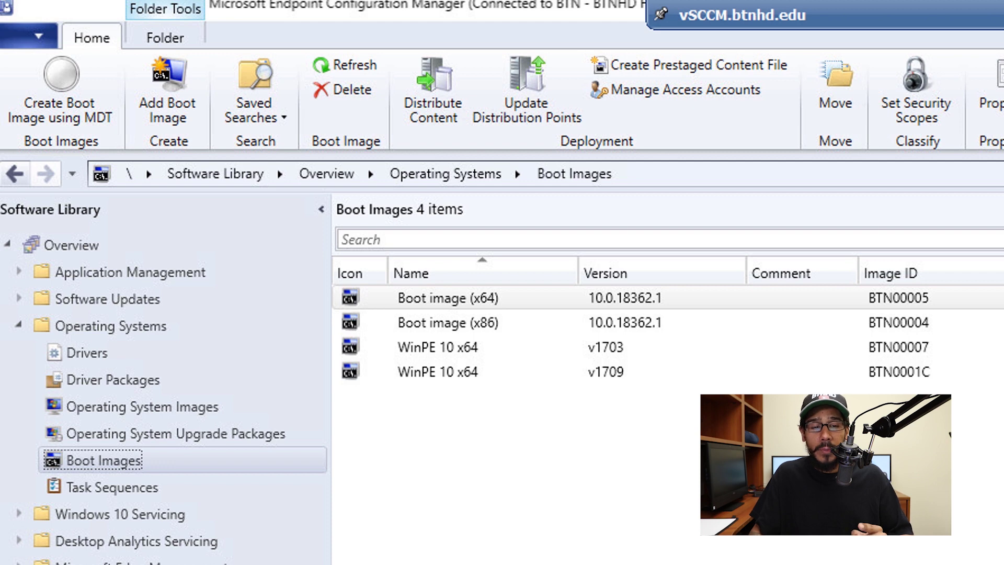
pyautogui.click(448, 297)
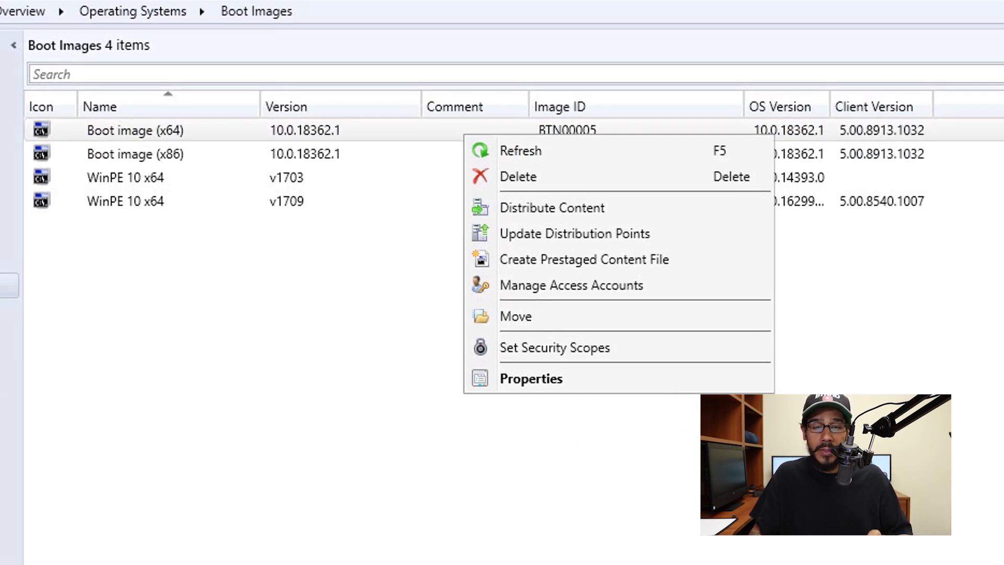
pyautogui.click(574, 233)
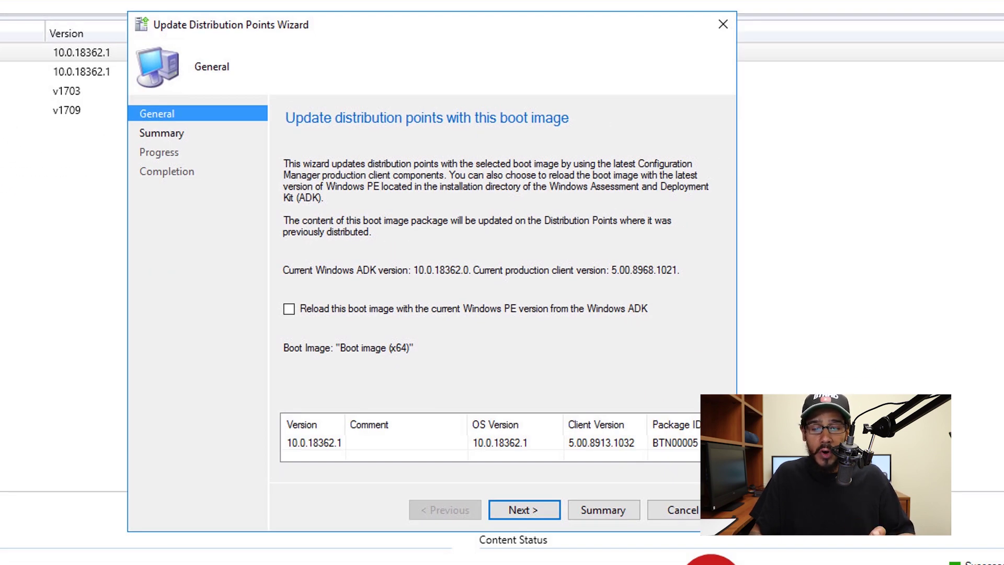
pyautogui.press('Return')
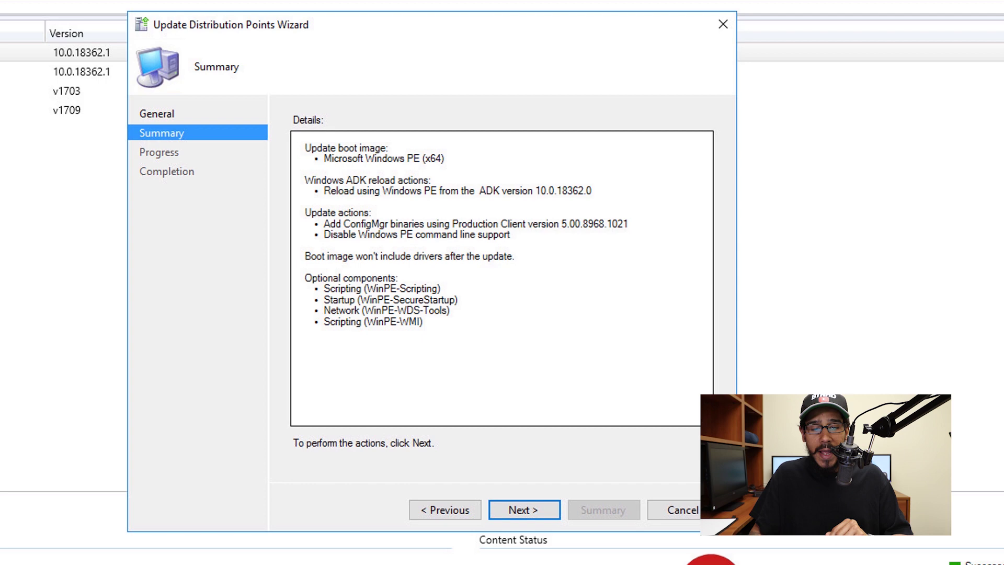
pyautogui.press('Return')
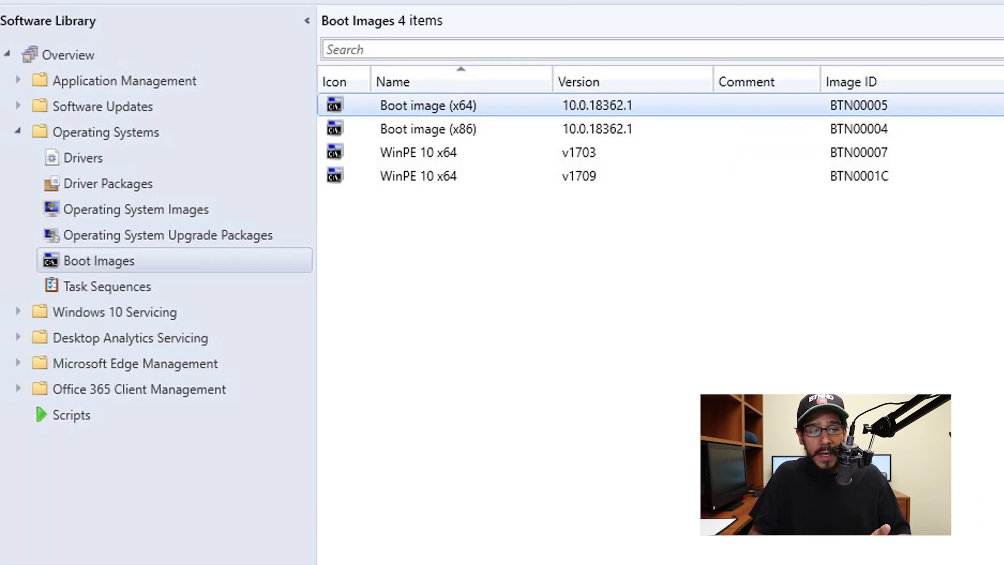
# Start adding an operating system image from install.wim in the v2004 sources folder.
pyautogui.press('Up')
pyautogui.press('Up')
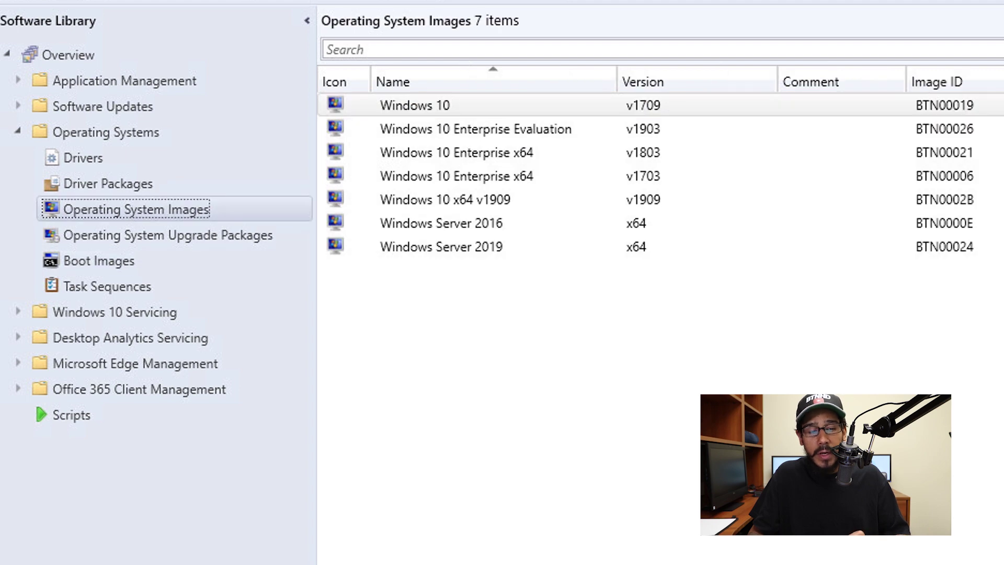
pyautogui.hotkey('shift', 'F10')
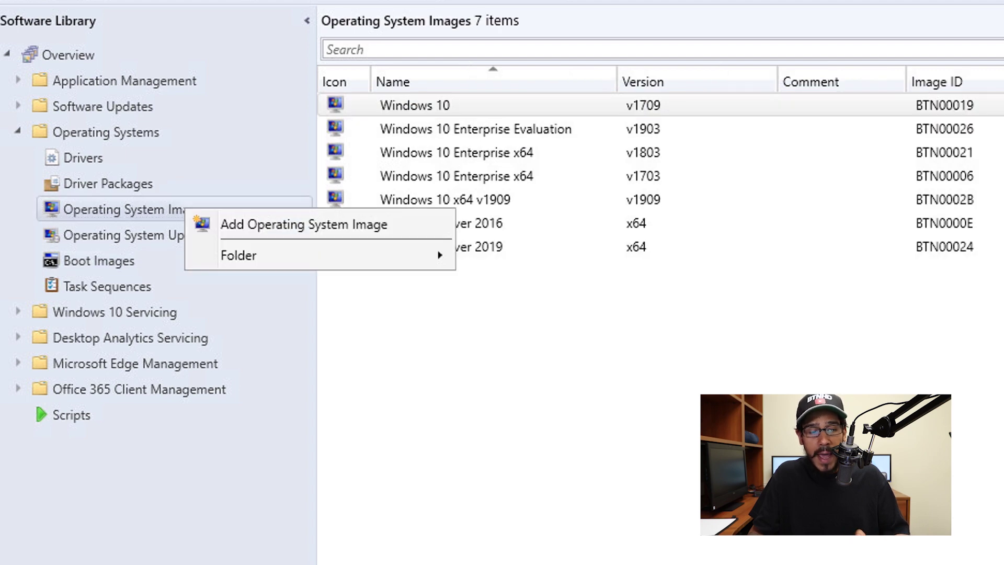
pyautogui.press('Return')
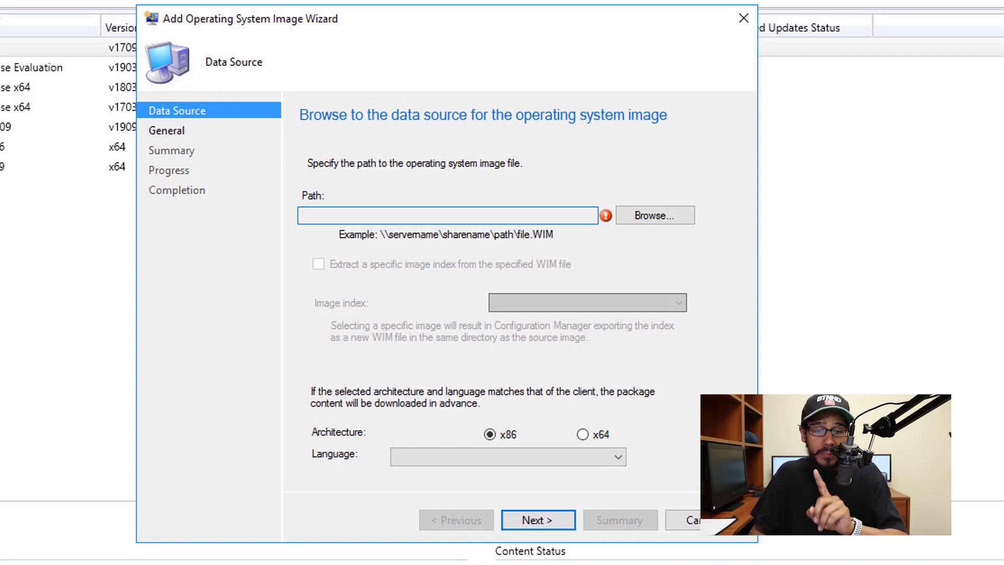
pyautogui.press('Tab')
pyautogui.press('space')
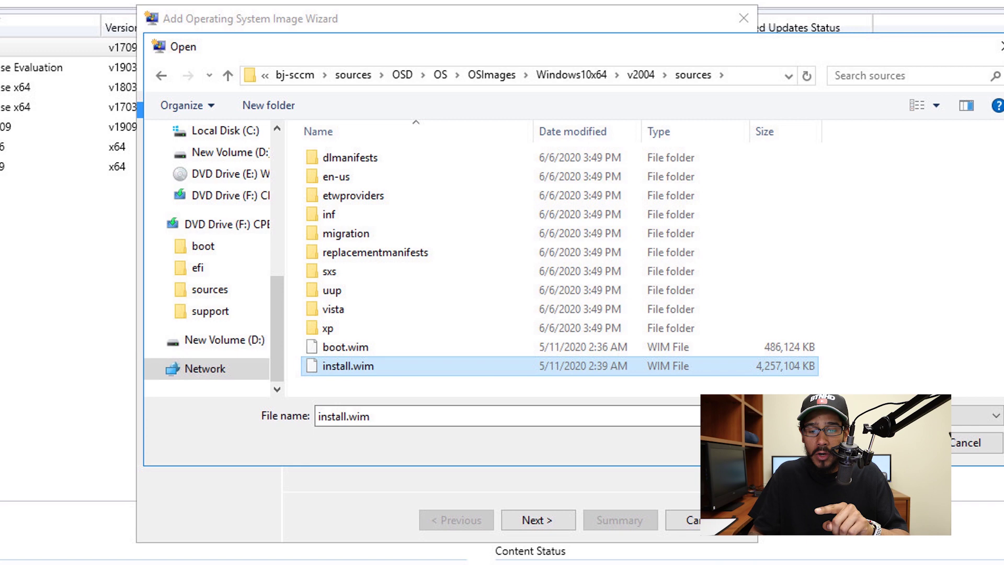
pyautogui.press('Return')
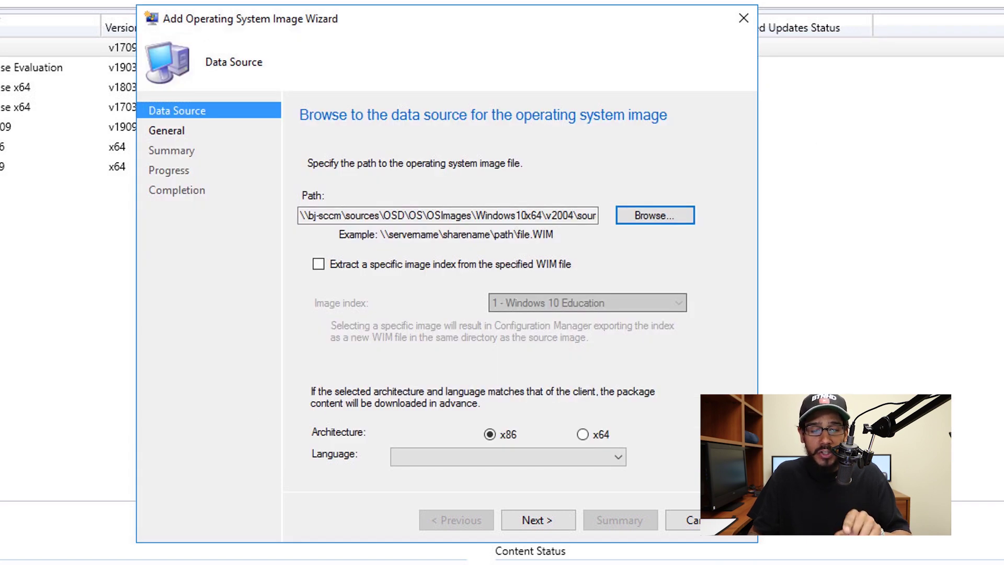
# Extract only index 3, Windows 10 Enterprise, as a 64-bit English image.
pyautogui.press('Tab')
pyautogui.press('space')
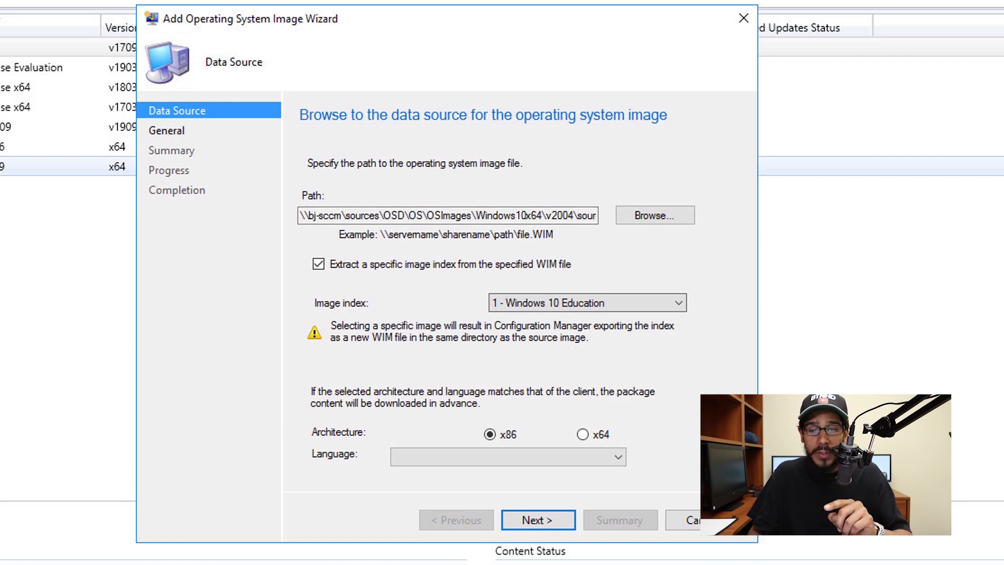
pyautogui.hotkey('alt', 'Down')
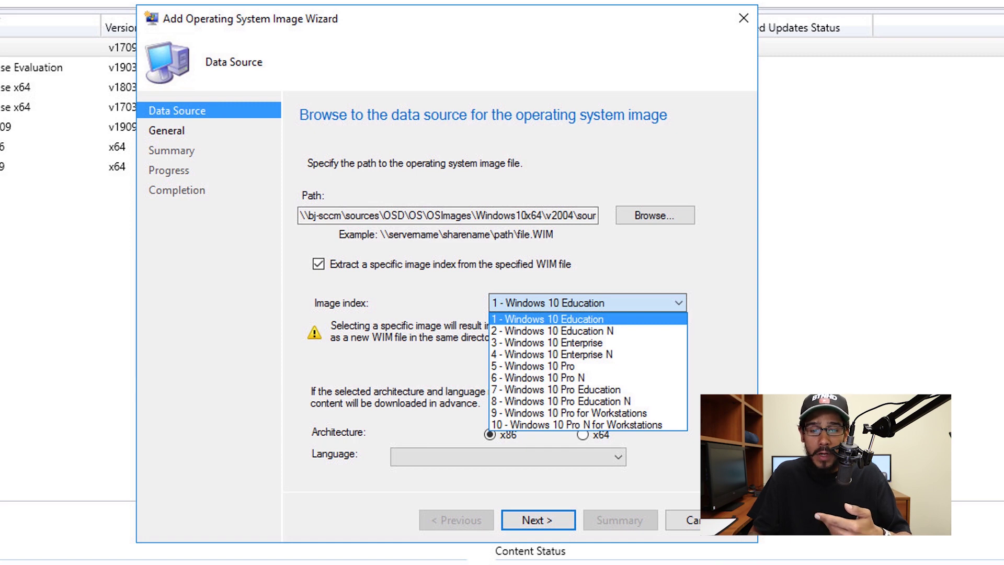
pyautogui.press('Down')
pyautogui.press('Down')
pyautogui.press('Return')
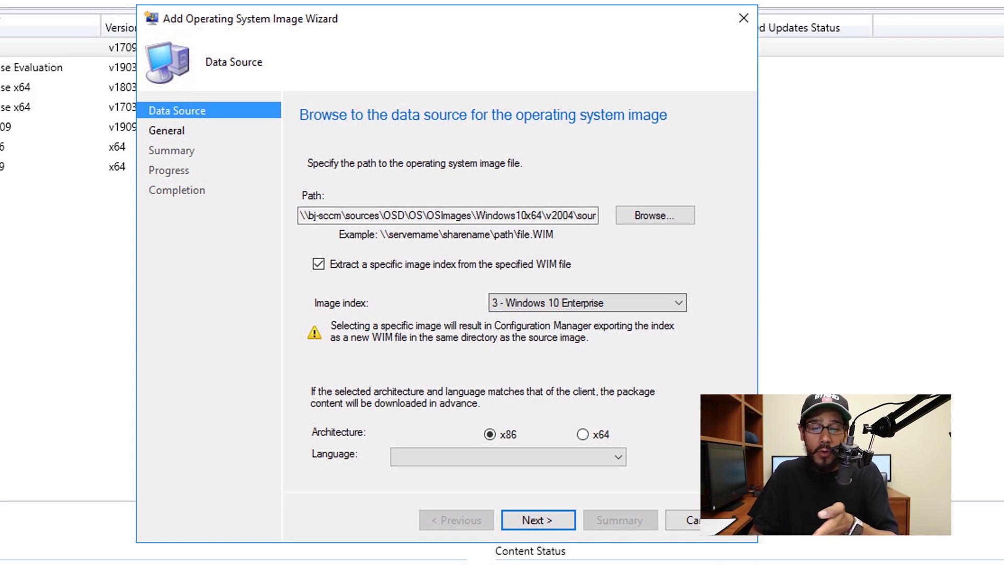
pyautogui.press('Right')
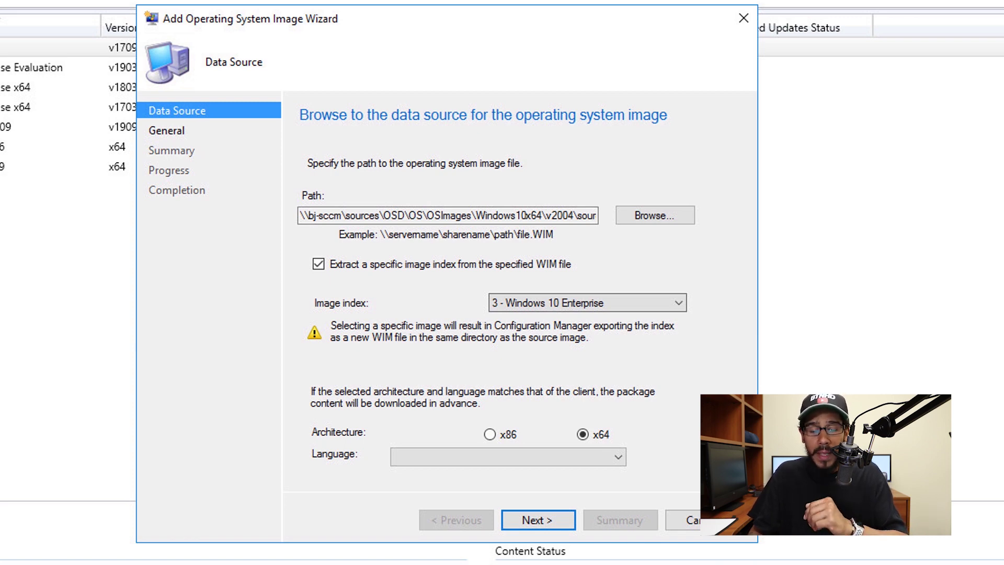
pyautogui.hotkey('alt', 'Down')
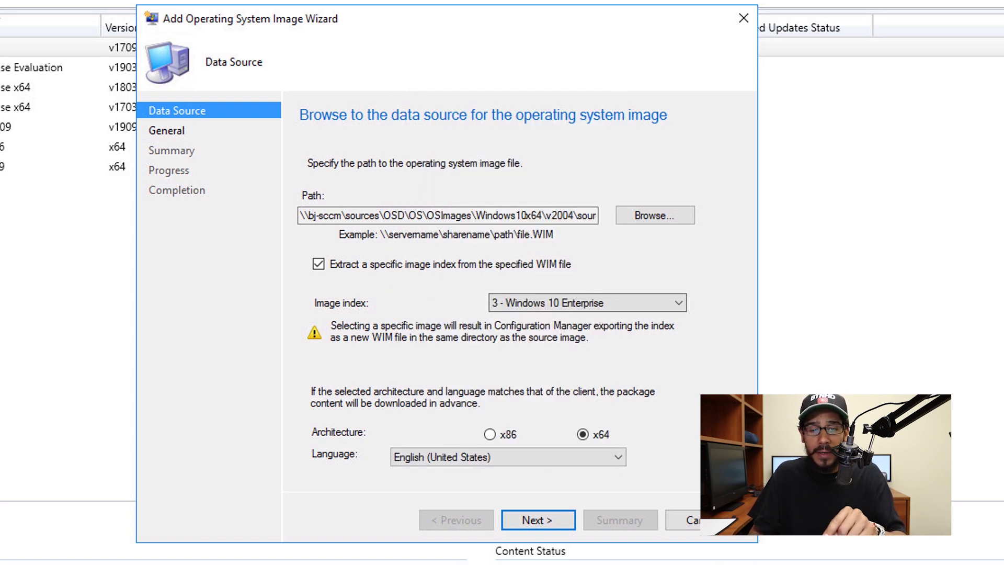
pyautogui.press('Return')
# Name the image 'Windows 10 Enterprise x64 v2004' and start the export.
pyautogui.hotkey('ctrl', 'a')
pyautogui.write('Windows 10 Enterprise x64 v2004')
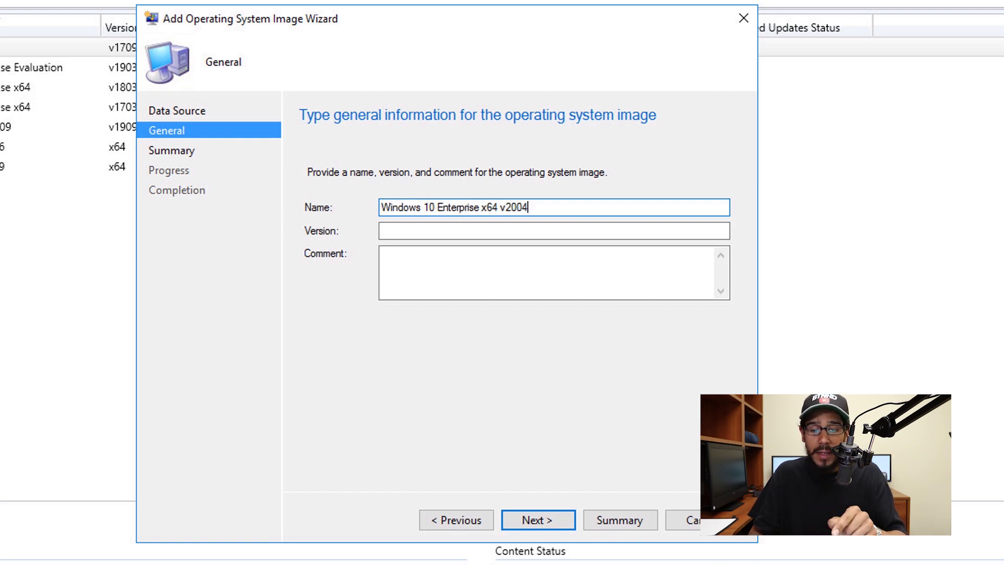
pyautogui.press('Return')
pyautogui.press('Return')
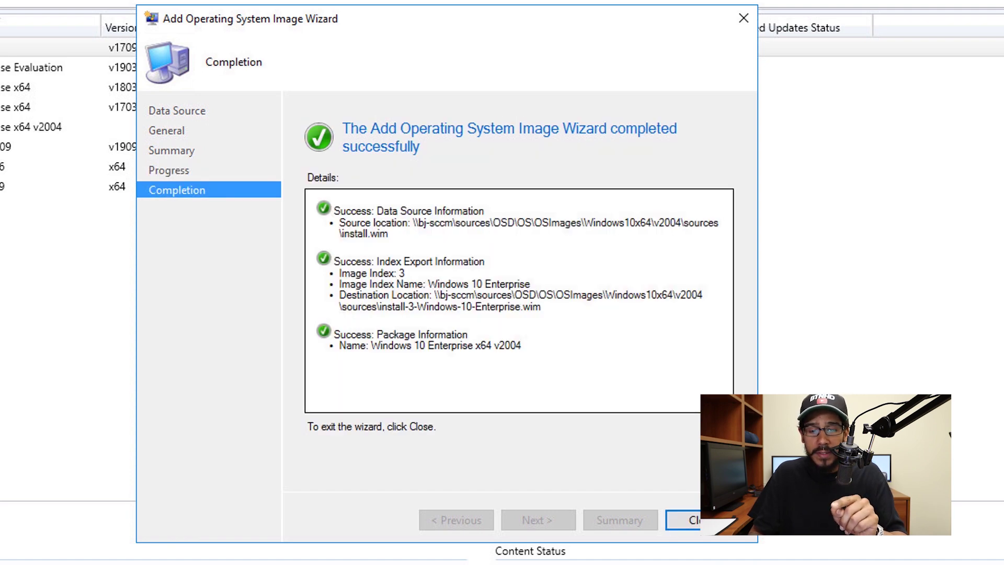
# Send the v2004 image content to distribution point BJ-SCCM.BTNHD.EDU.
pyautogui.click(706, 523)
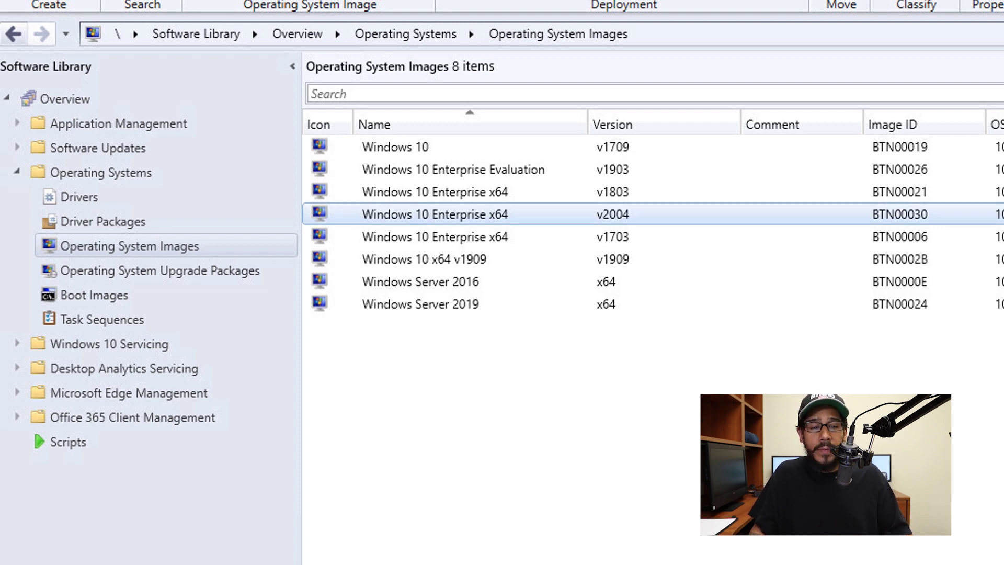
pyautogui.rightClick(654, 216)
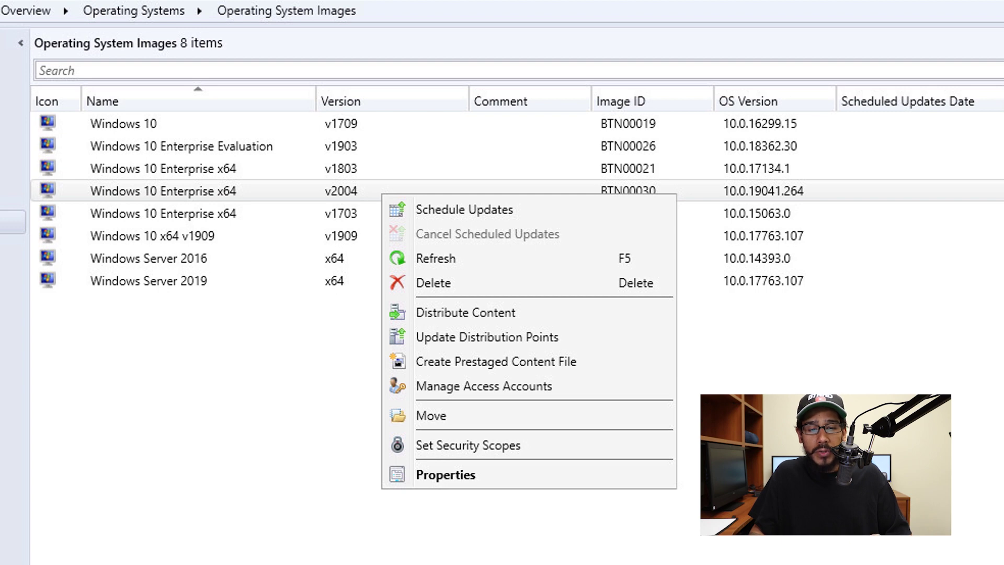
pyautogui.click(465, 313)
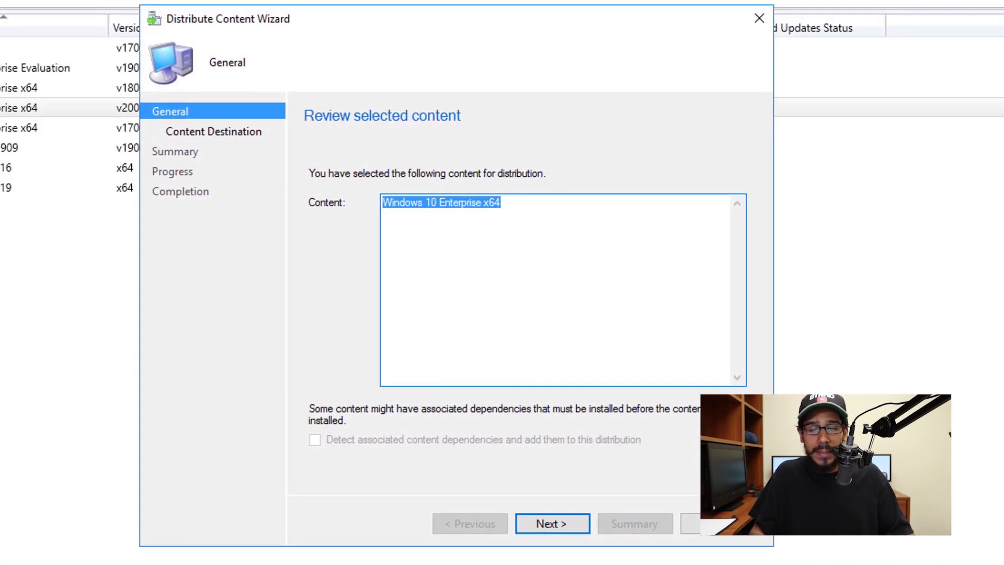
pyautogui.press('Return')
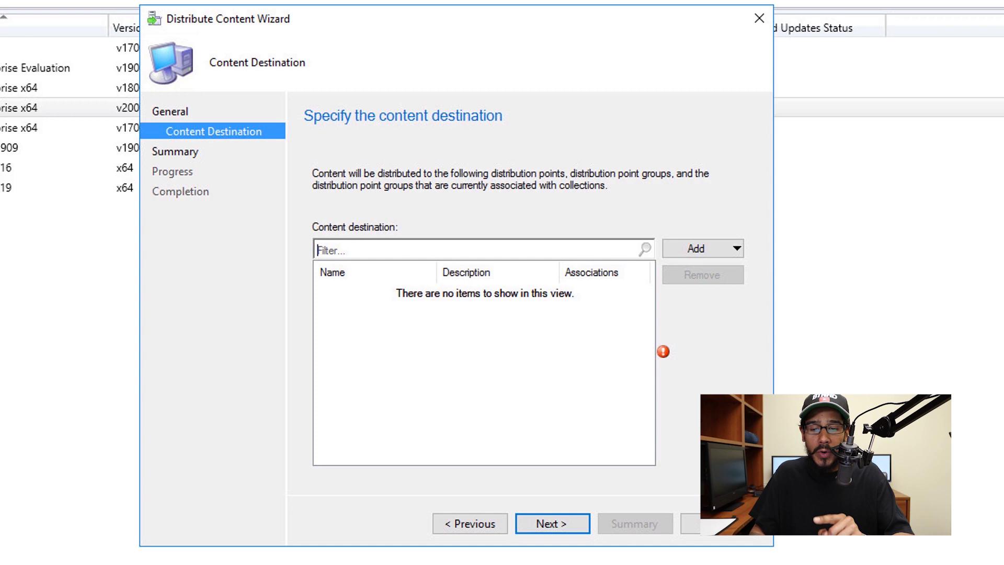
pyautogui.press('Tab')
pyautogui.press('space')
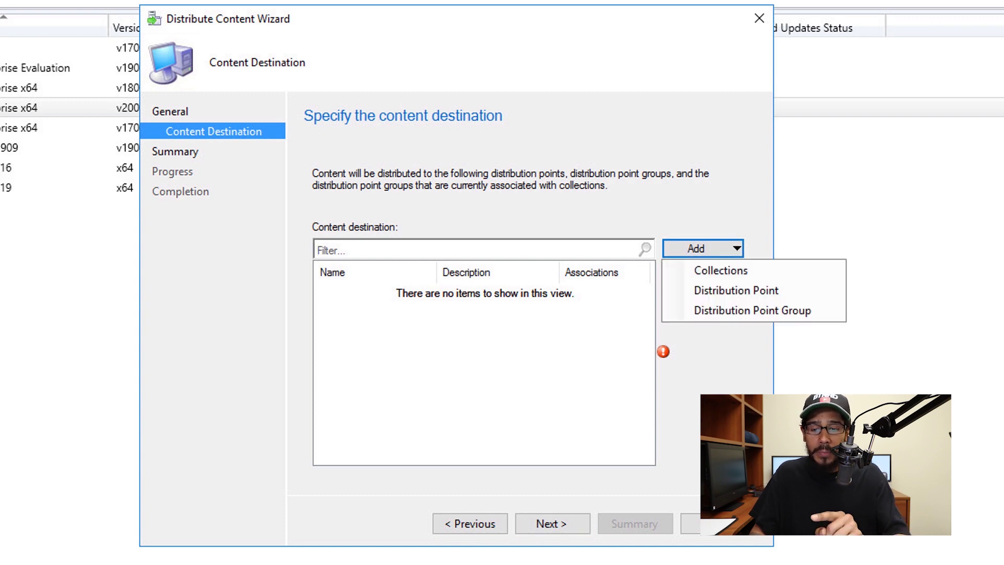
pyautogui.press('Down')
pyautogui.press('Down')
pyautogui.press('Return')
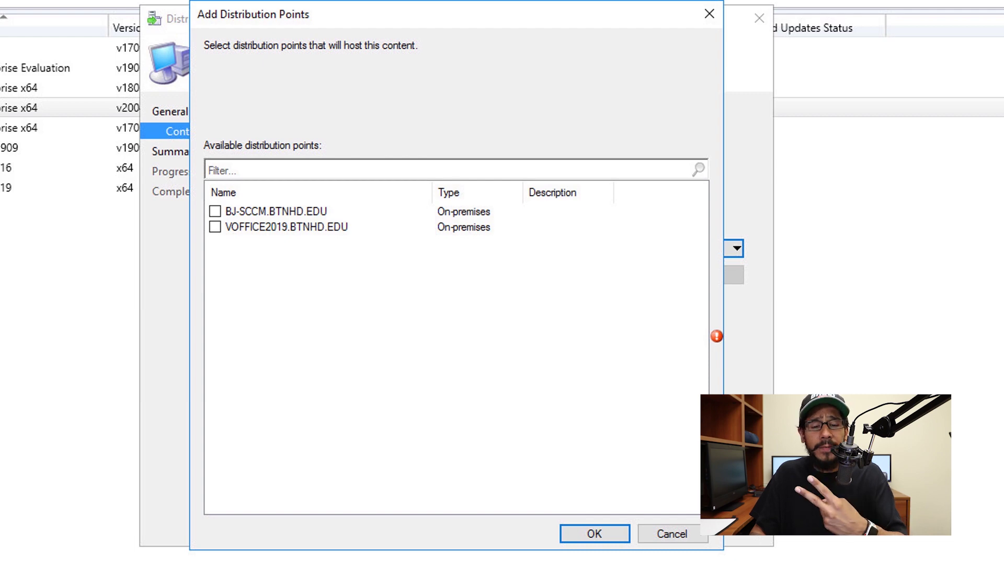
pyautogui.press('space')
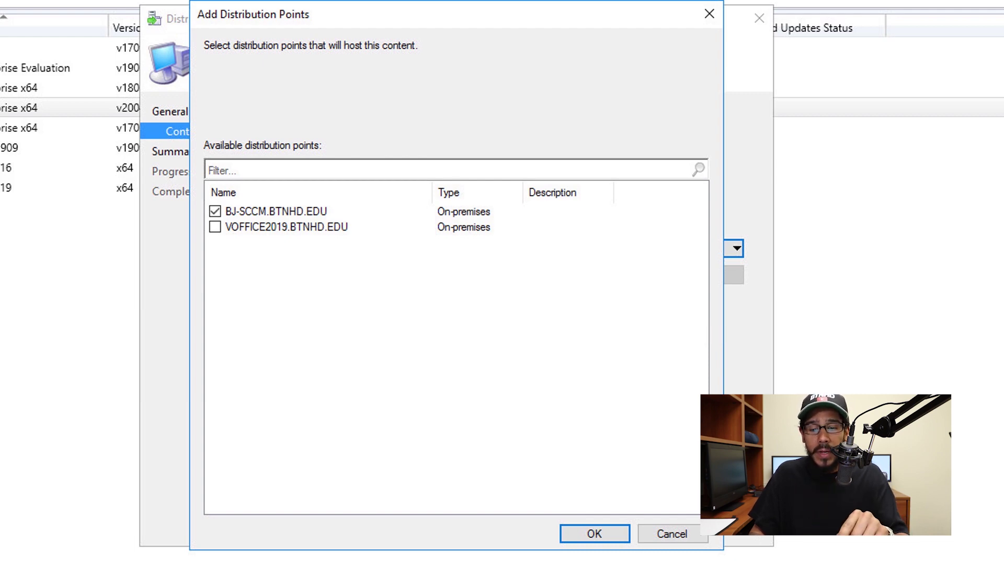
pyautogui.press('Return')
pyautogui.press('Return')
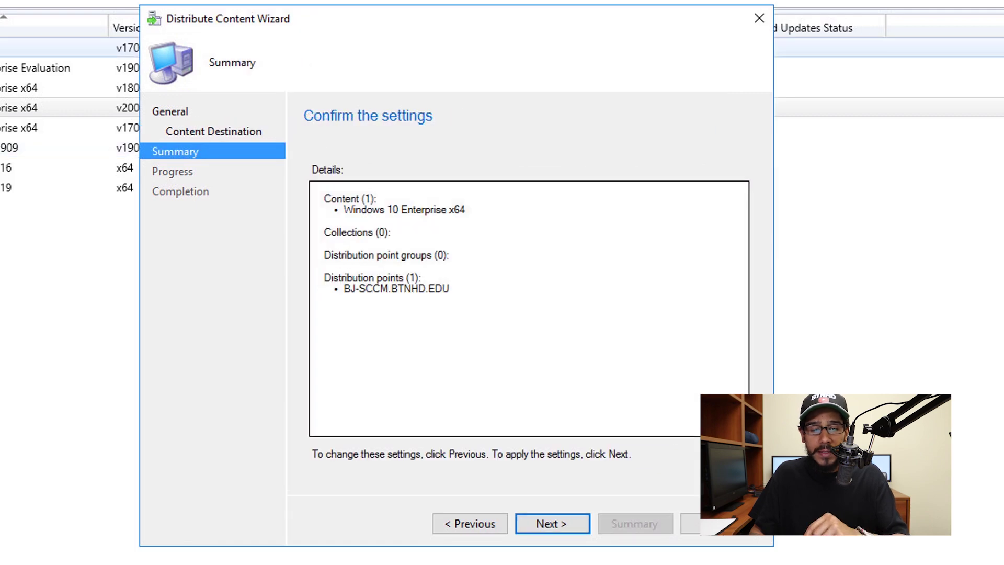
pyautogui.press('Return')
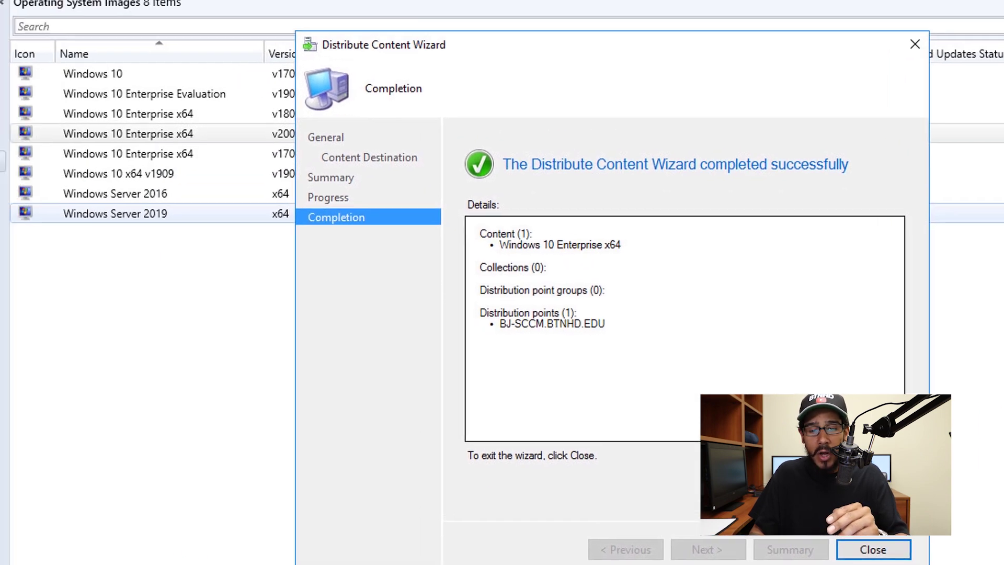
pyautogui.press('Return')
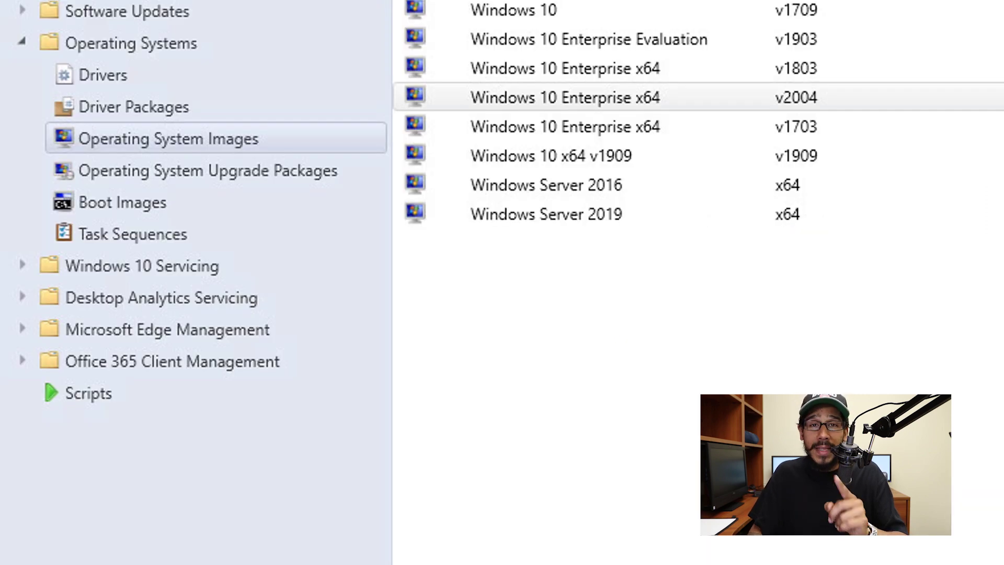
# Create an 'Install an existing image package' task sequence named 'Deploy Windows 10 x64 v2004 TS'.
pyautogui.press('Down')
pyautogui.press('Down')
pyautogui.press('Down')
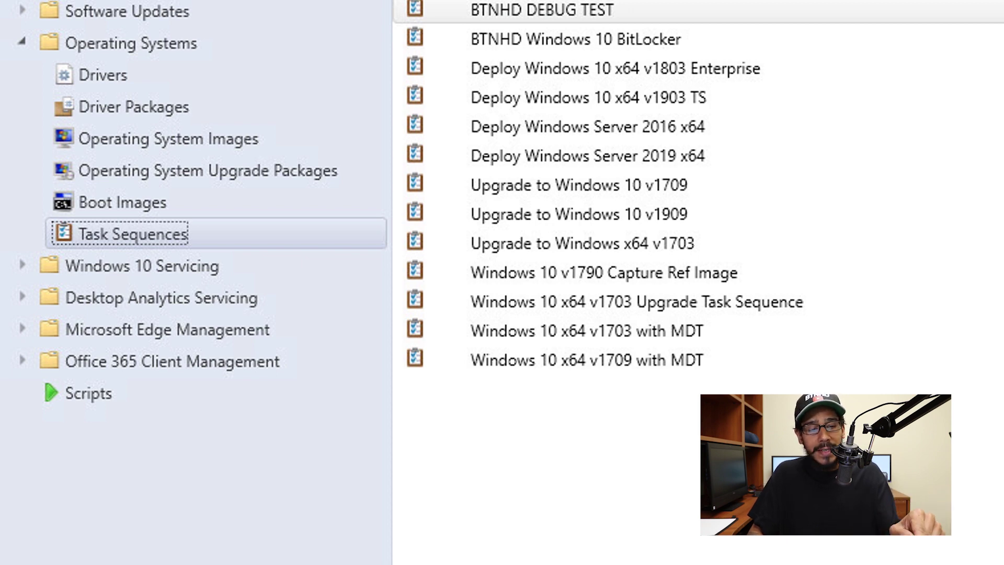
pyautogui.hotkey('shift', 'F10')
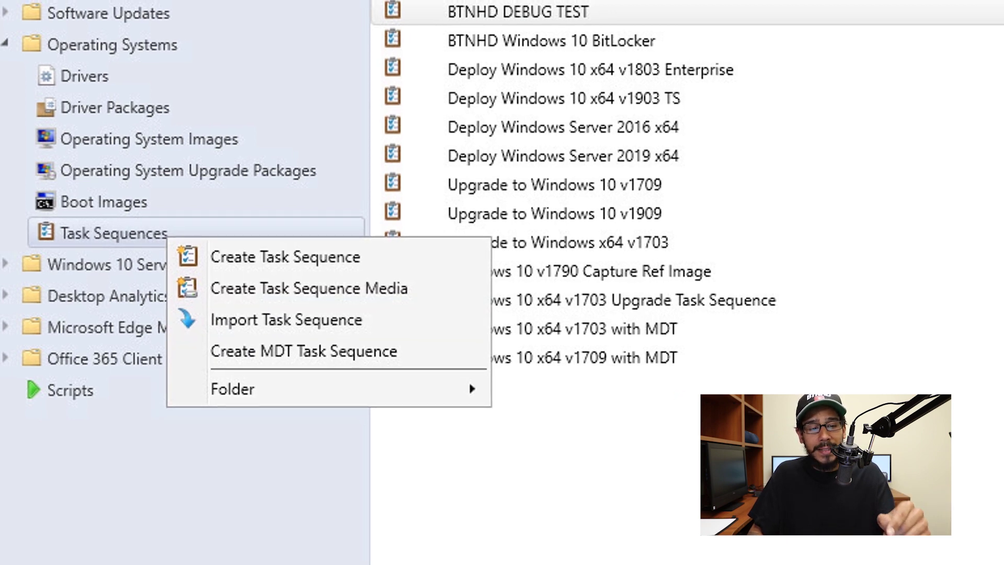
pyautogui.press('Return')
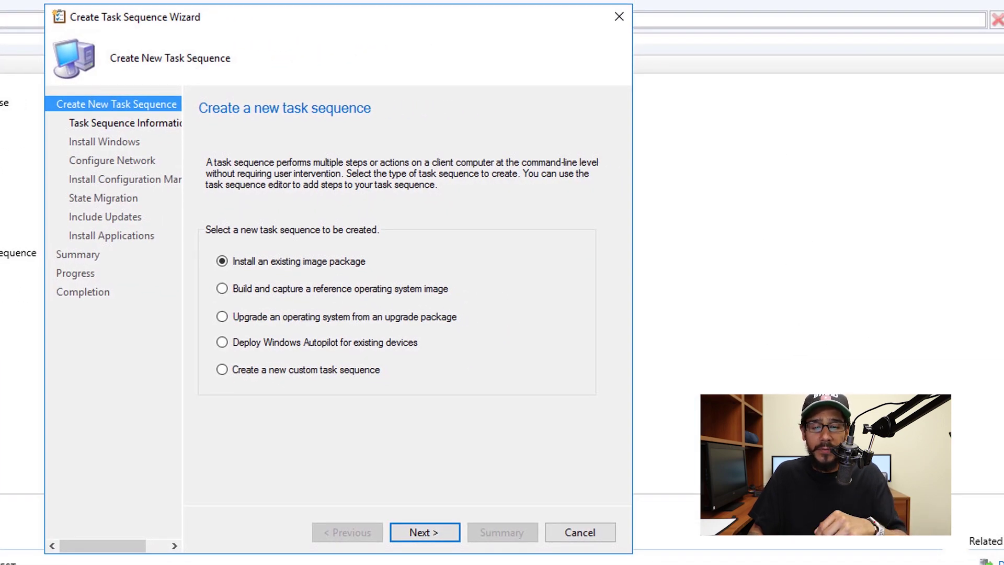
pyautogui.press('Return')
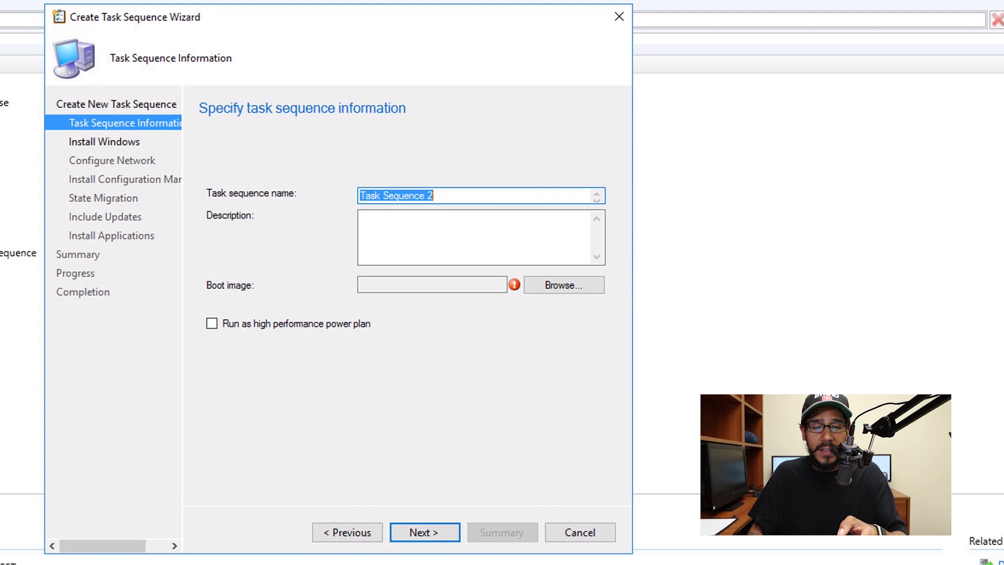
pyautogui.write('Deploy Windows 10 x64 v2004 TS')
# Use Boot image (x64) 10.0.18362.1 and the high performance power plan.
pyautogui.press('Tab')
pyautogui.press('Tab')
pyautogui.press('Tab')
pyautogui.press('Return')
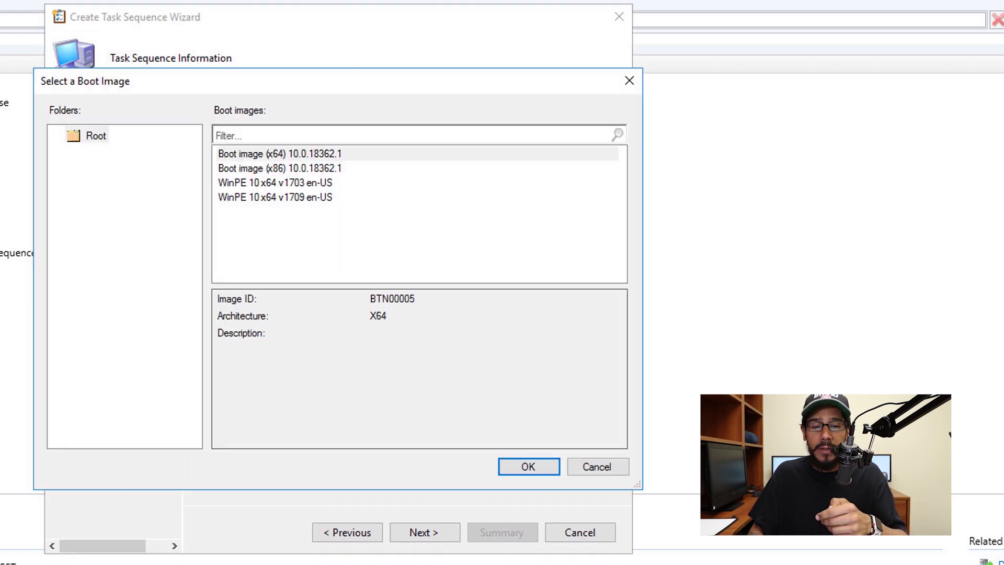
pyautogui.press('Tab')
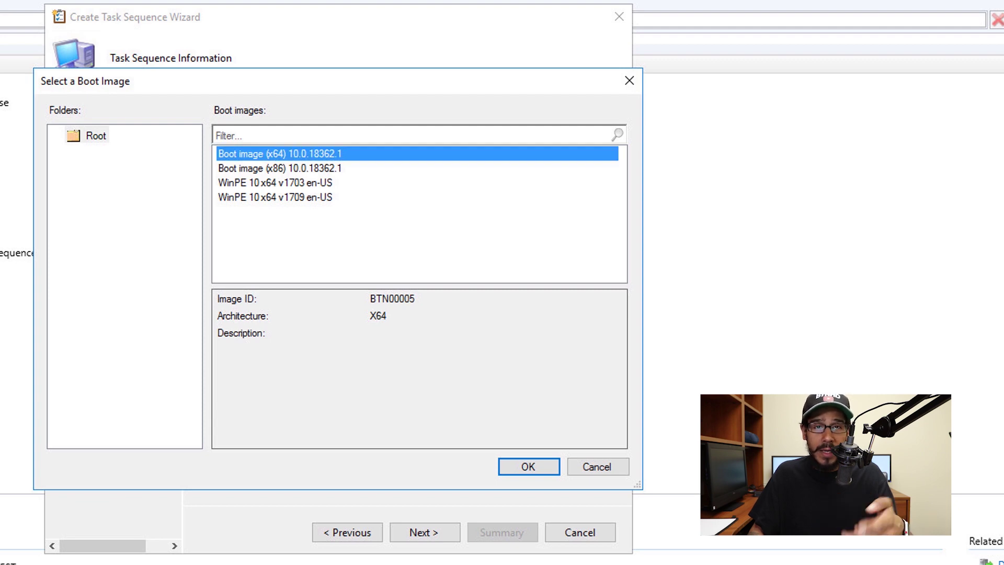
pyautogui.press('Return')
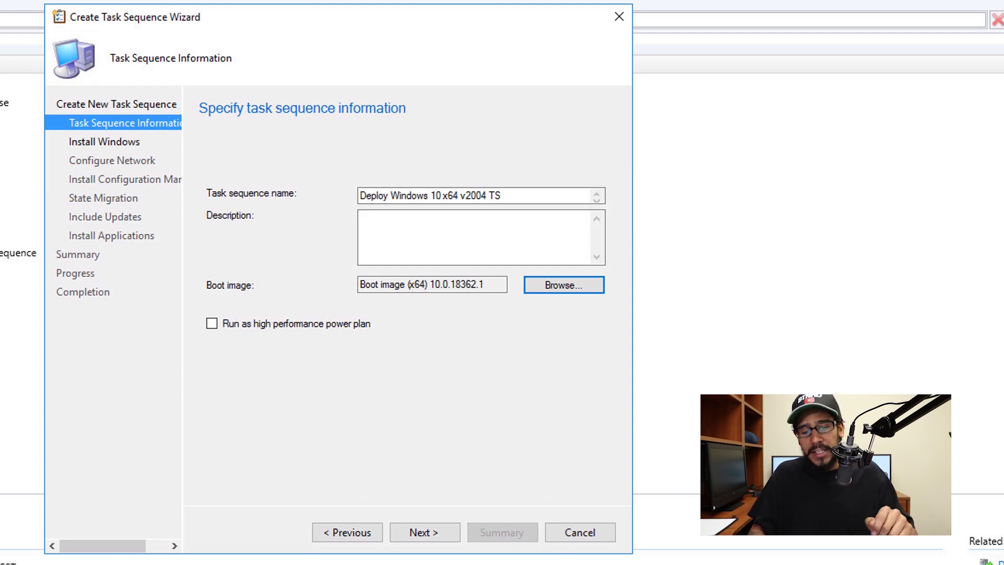
pyautogui.press('Tab')
pyautogui.press('space')
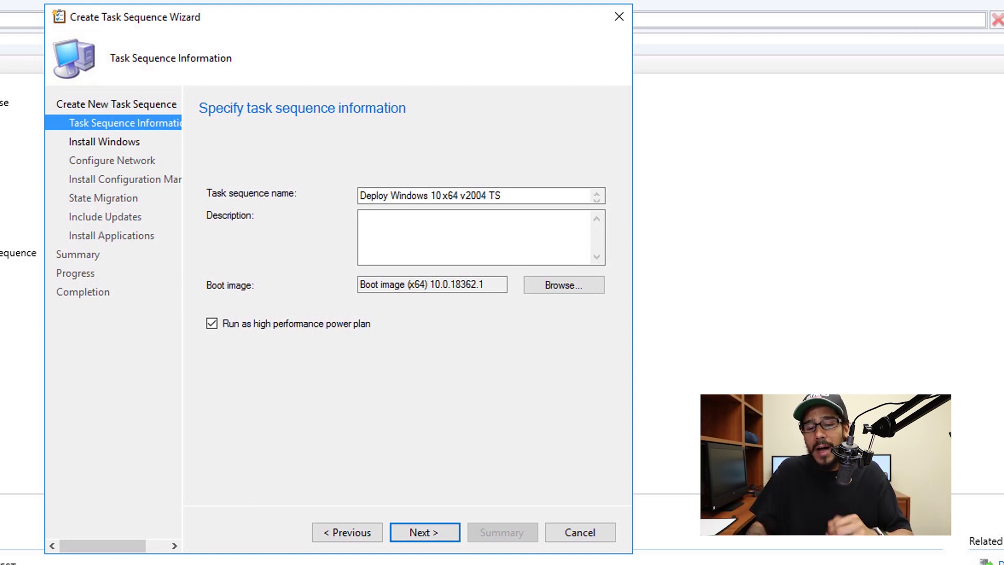
pyautogui.press('Return')
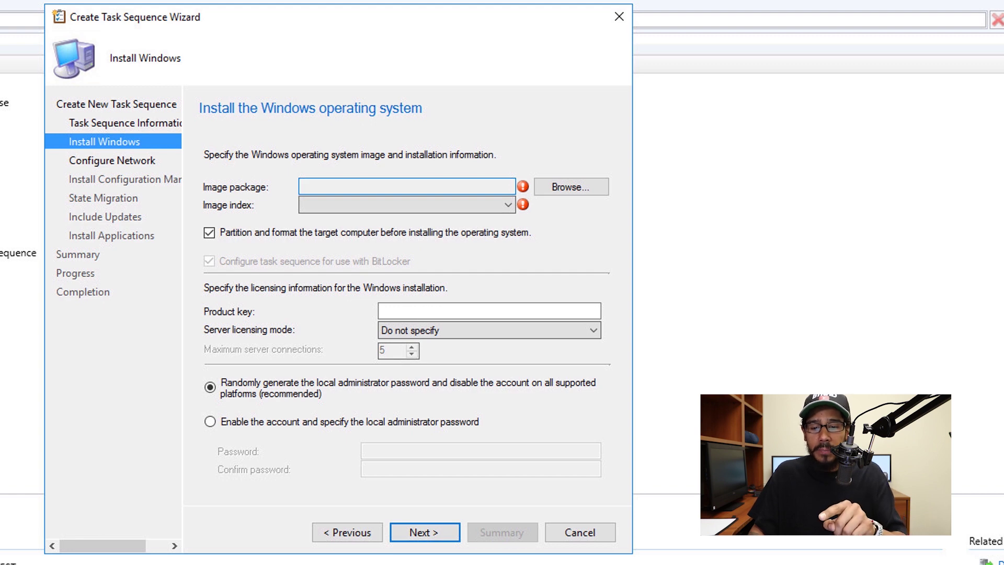
# Use the Windows 10 Enterprise x64 v2004 image package and enable local administrator with a password.
pyautogui.press('Tab')
pyautogui.press('space')
pyautogui.press('Down')
pyautogui.press('Down')
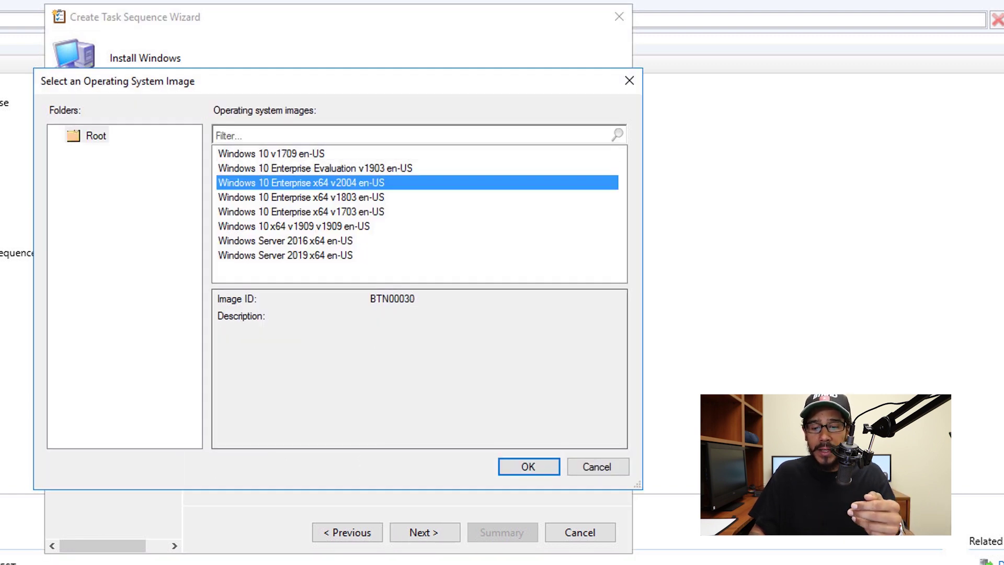
pyautogui.press('Return')
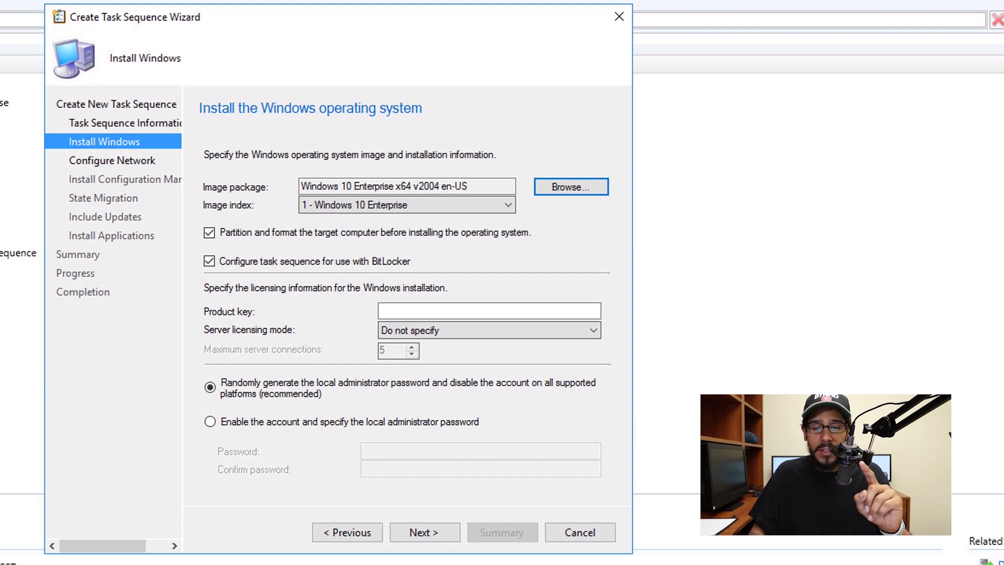
pyautogui.click(210, 421)
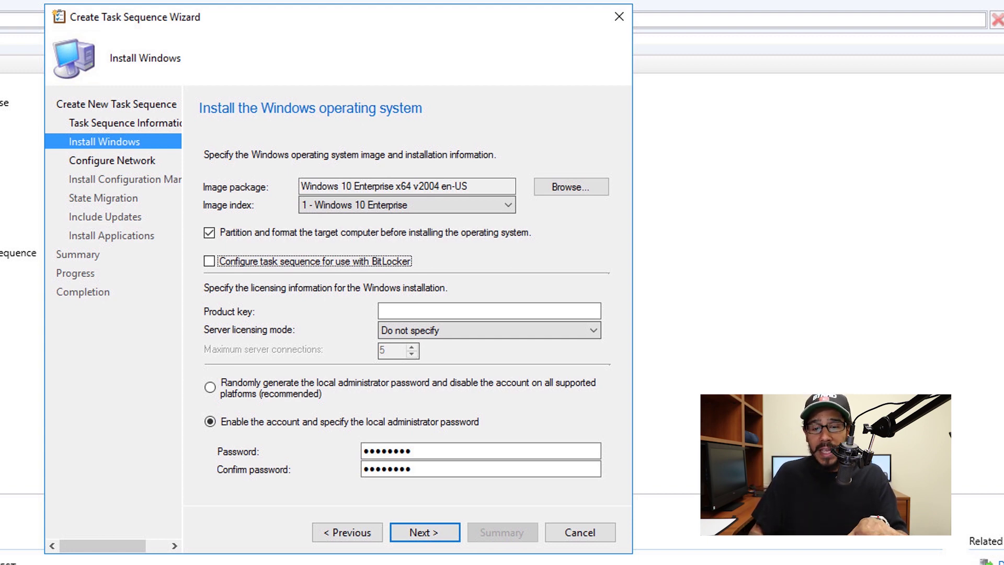
pyautogui.press('Return')
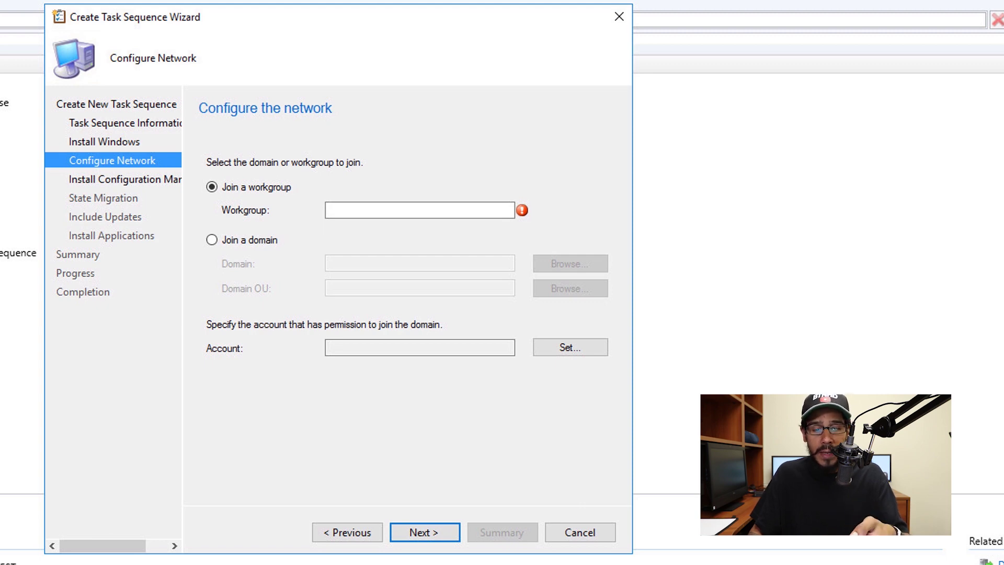
# Keep default network, client, state migration, update and application settings and create the task sequence.
pyautogui.press('Return')
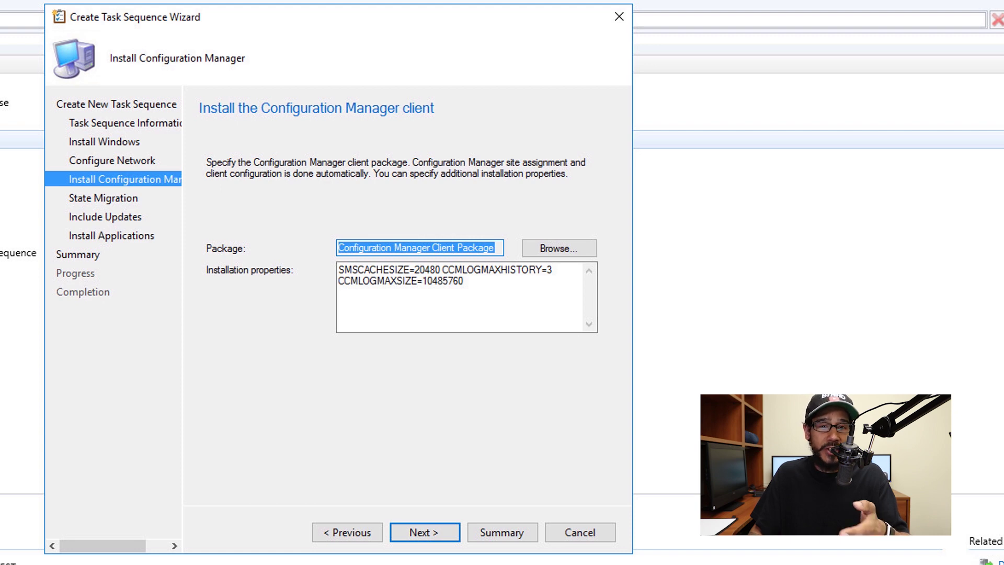
pyautogui.press('Return')
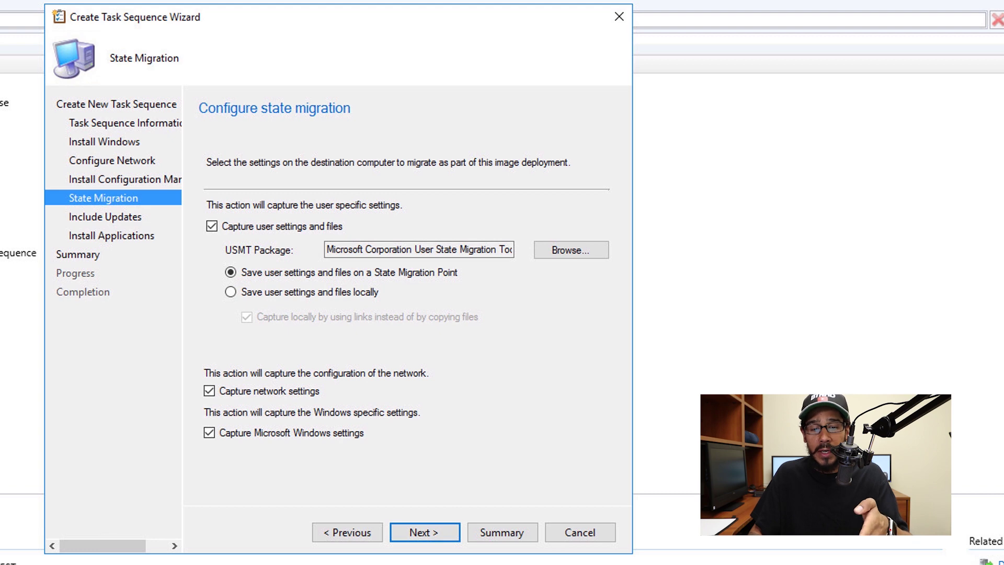
pyautogui.press('Return')
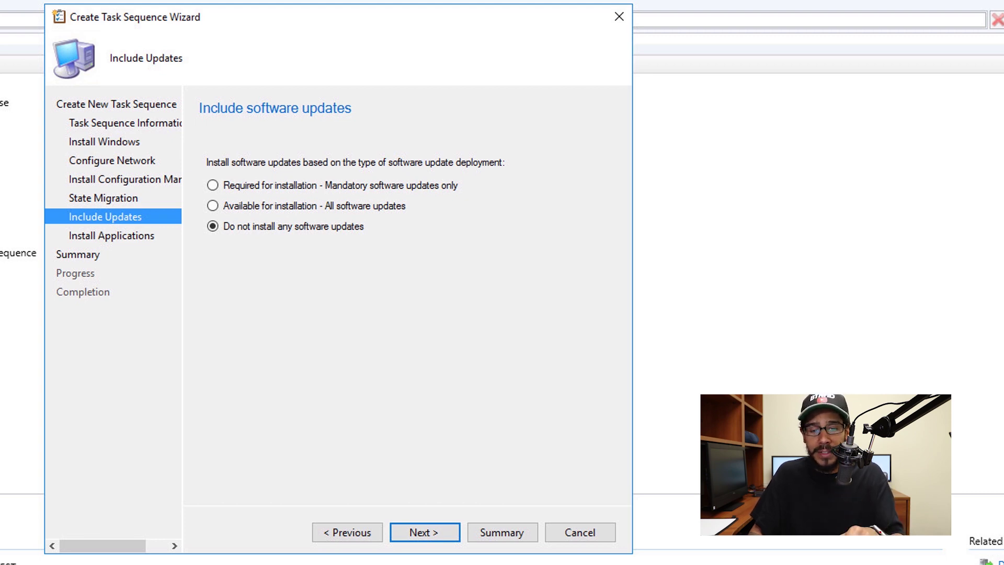
pyautogui.press('Return')
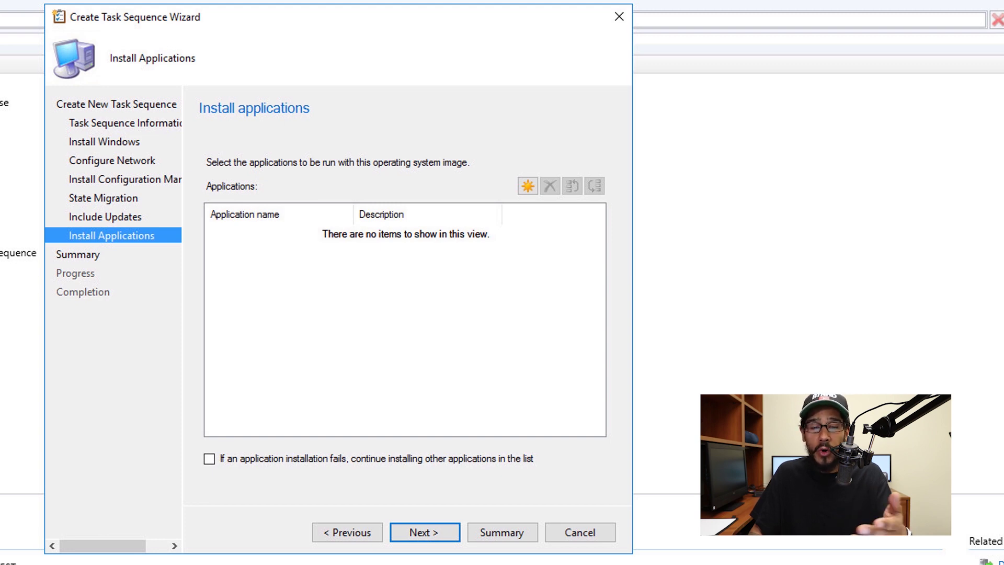
pyautogui.press('Return')
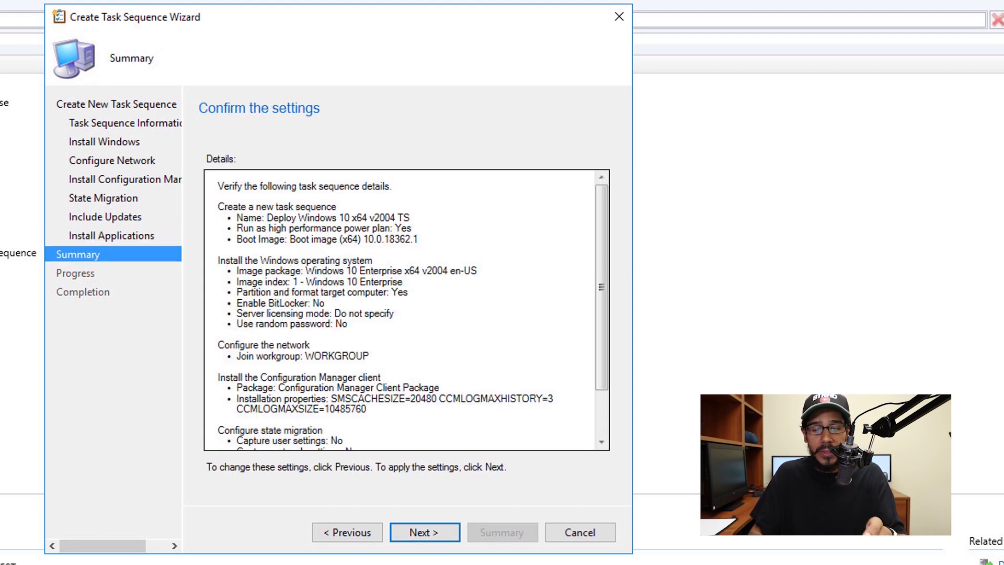
pyautogui.press('Return')
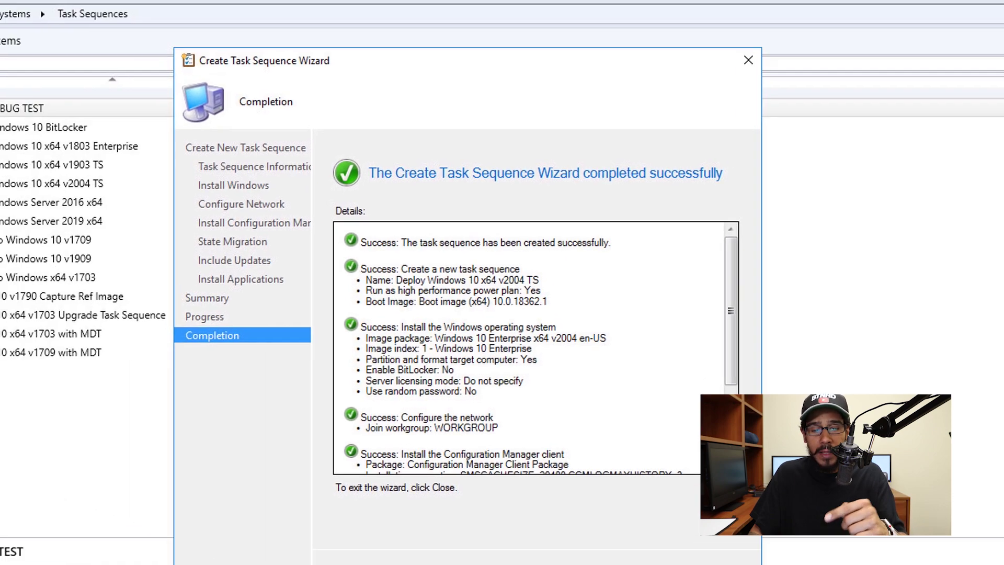
pyautogui.press('Return')
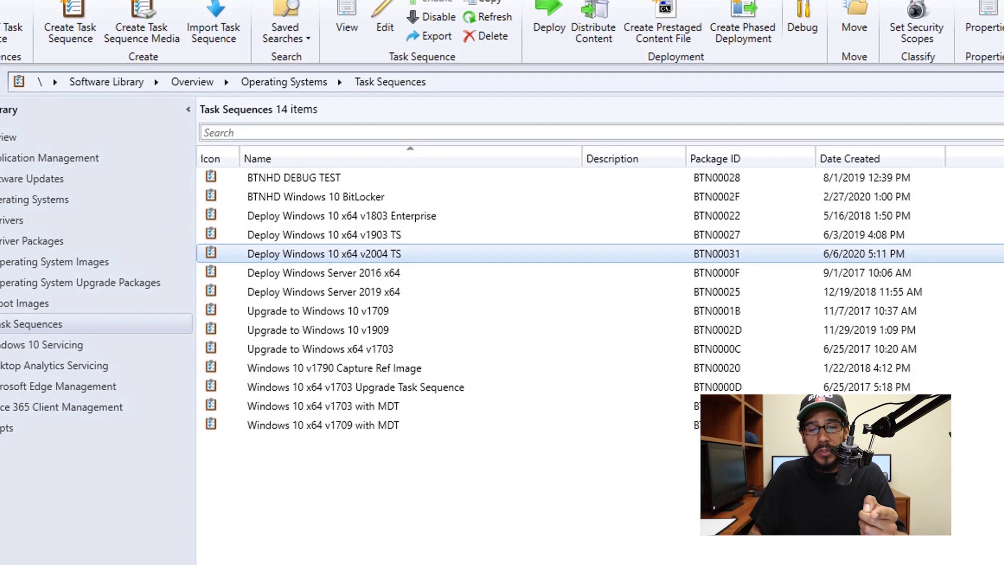
# Deploy the v2004 task sequence to the All Unknown Computers collection, accepting the high-risk warning.
pyautogui.rightClick(568, 302)
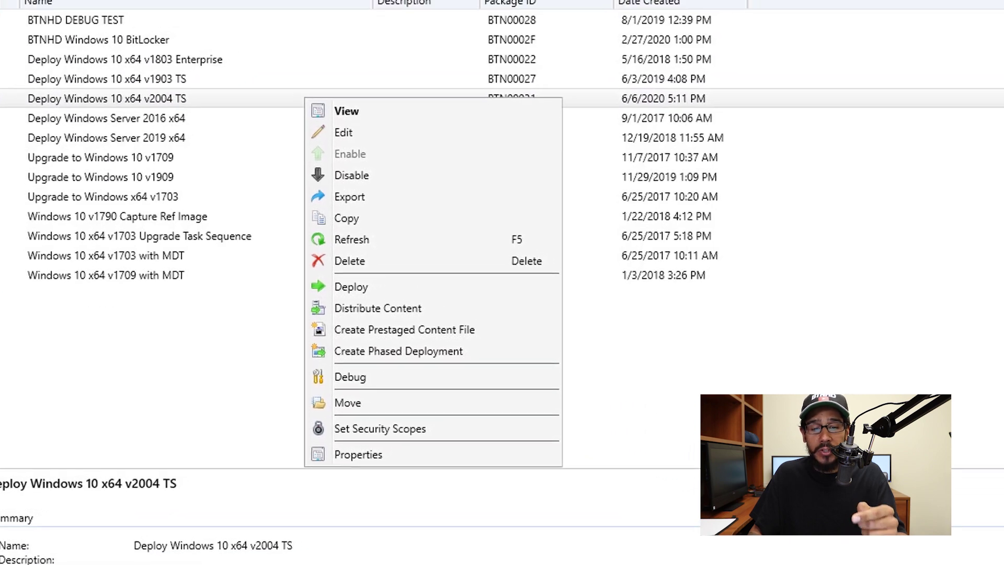
pyautogui.click(351, 287)
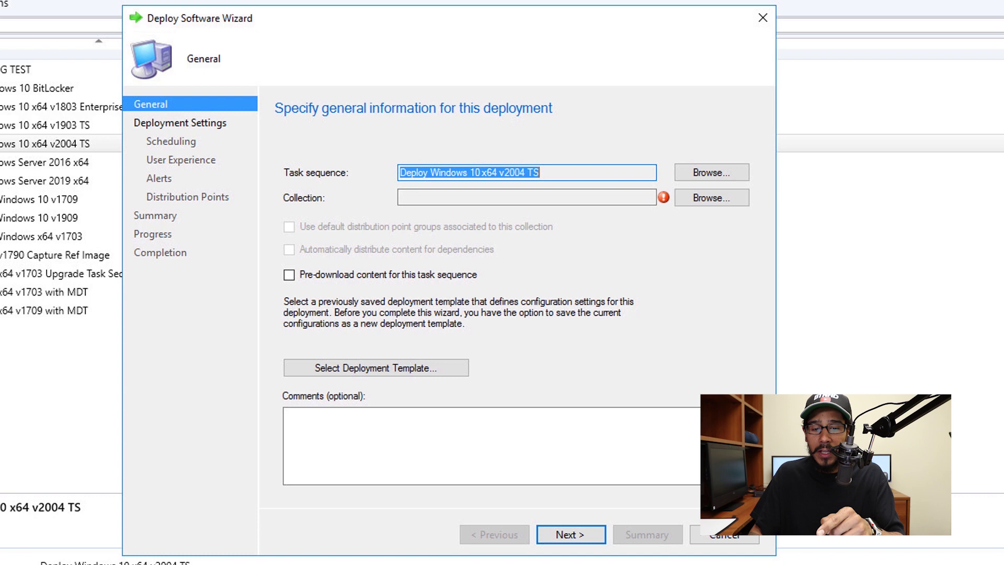
pyautogui.click(711, 197)
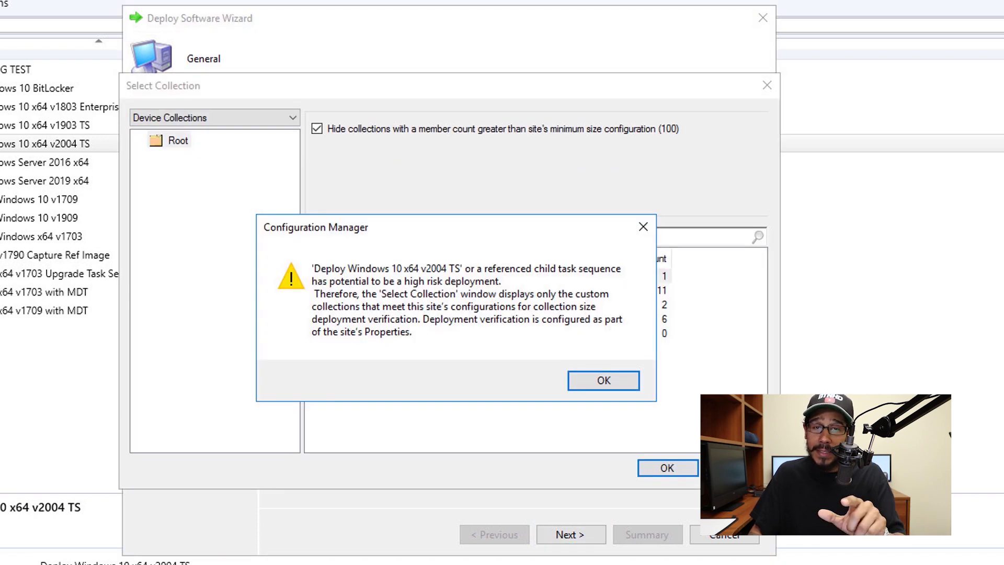
pyautogui.press('Return')
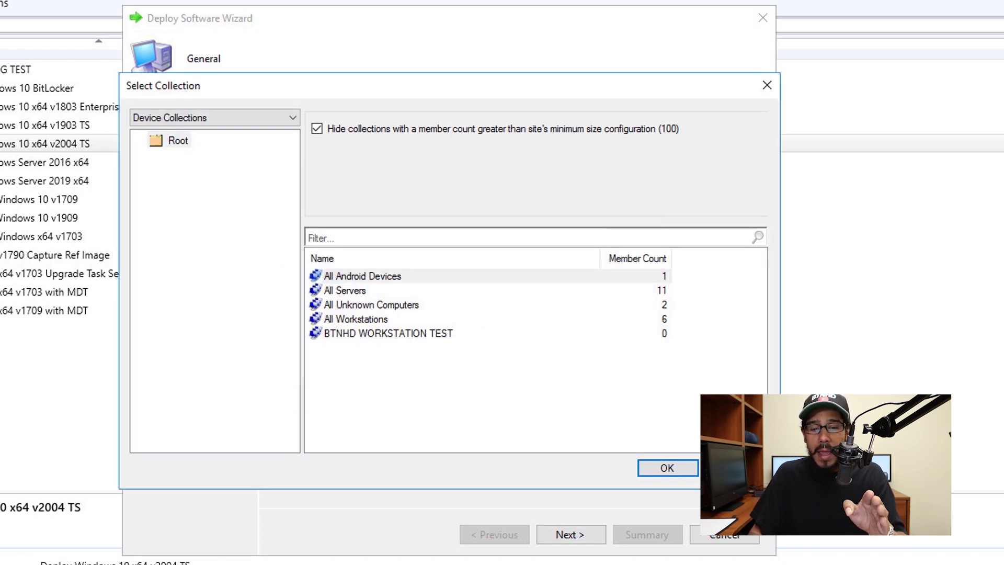
pyautogui.click(371, 304)
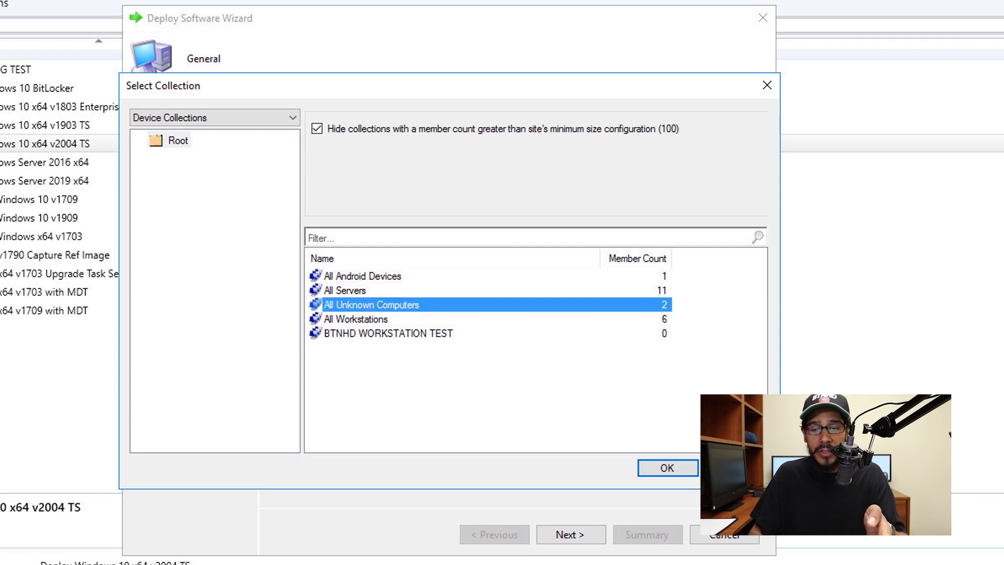
pyautogui.press('Return')
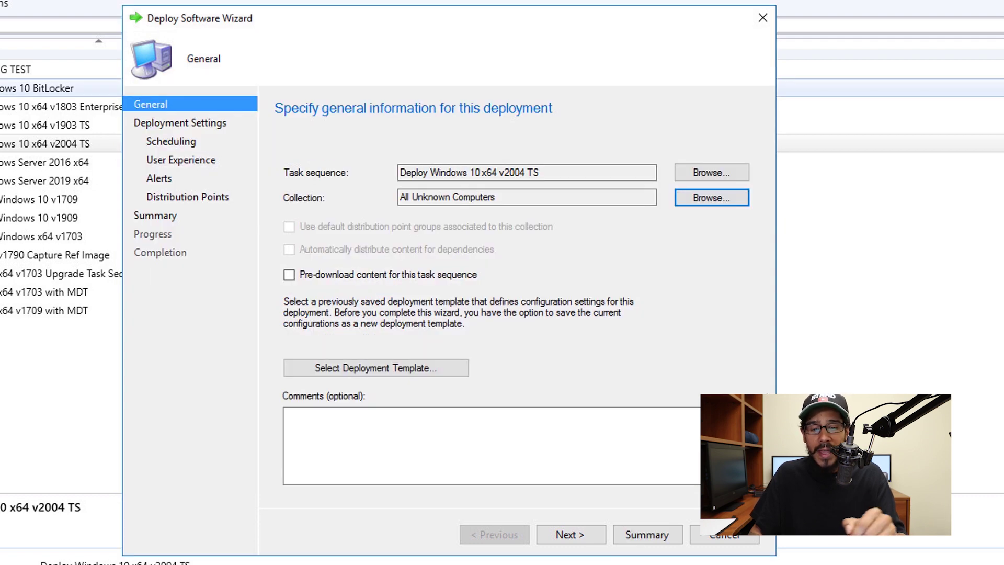
pyautogui.press('Return')
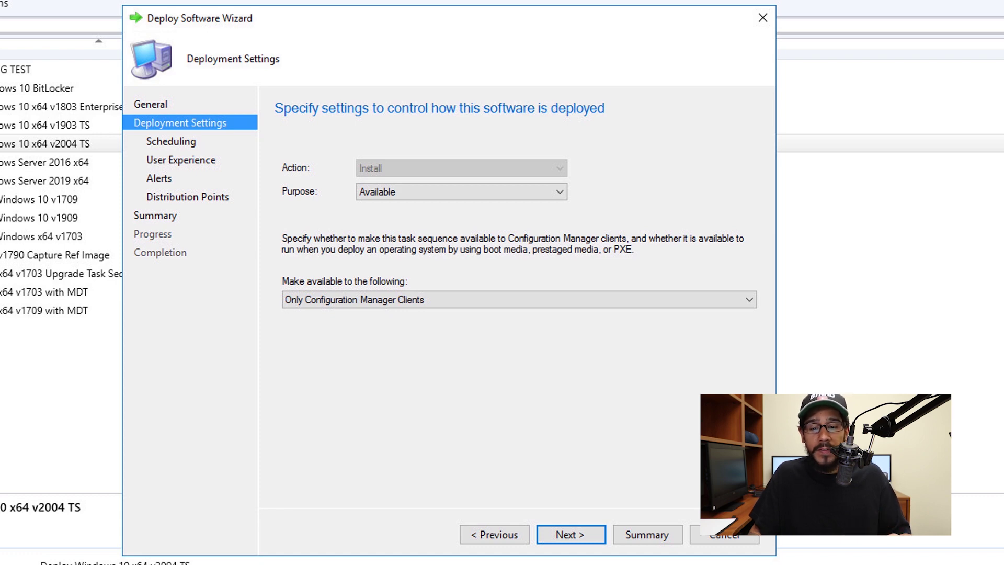
# Set 'Make available to the following' to Only media and PXE.
pyautogui.hotkey('alt', 'Down')
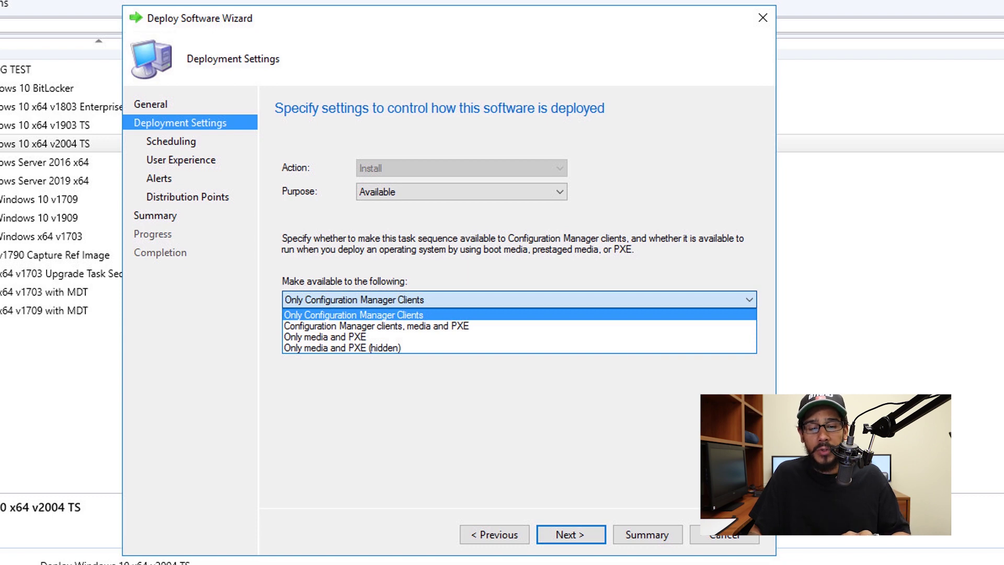
pyautogui.press('Down')
pyautogui.press('Down')
pyautogui.press('Return')
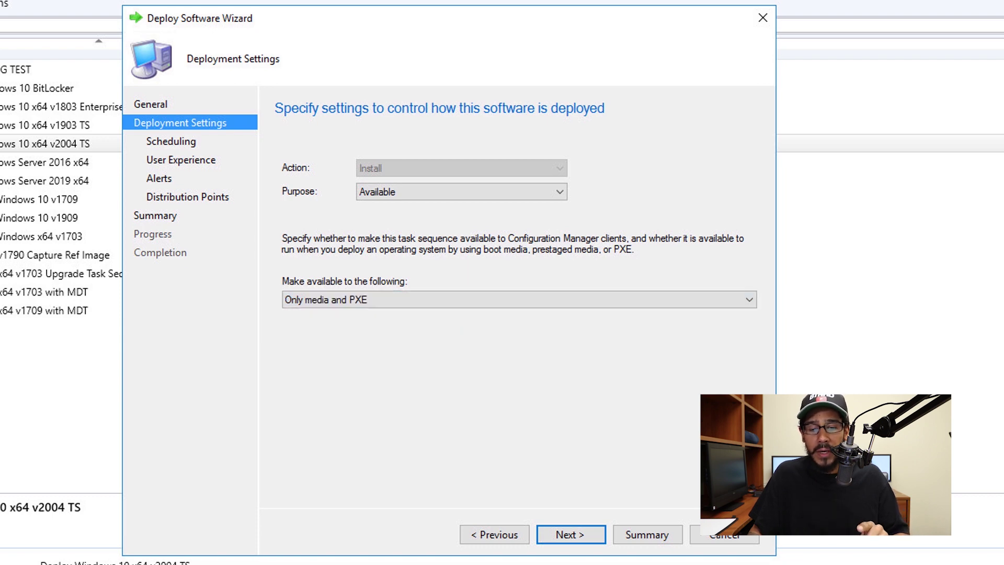
# Accept the default Scheduling, User Experience and Alerts settings.
pyautogui.press('Return')
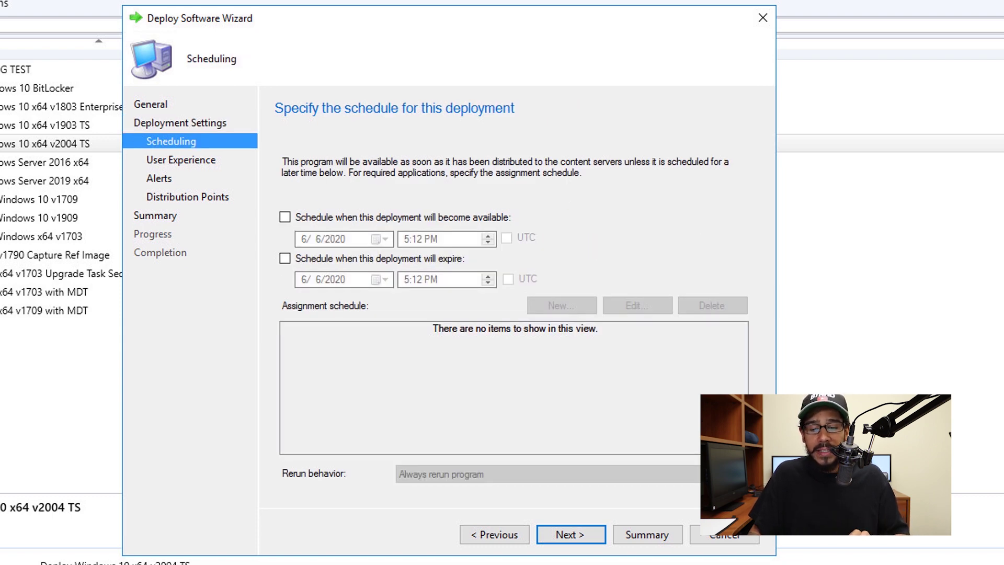
pyautogui.press('Return')
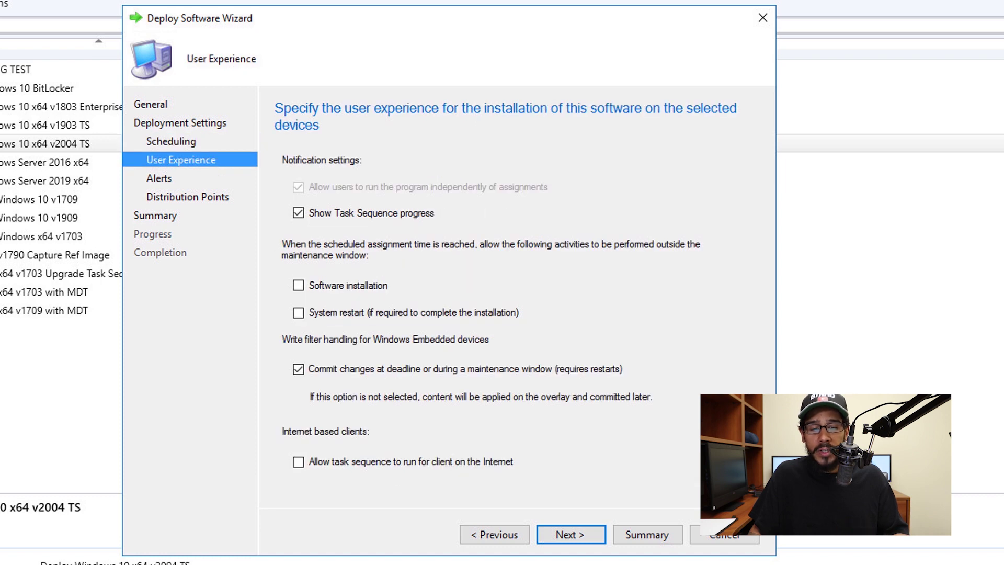
pyautogui.press('Return')
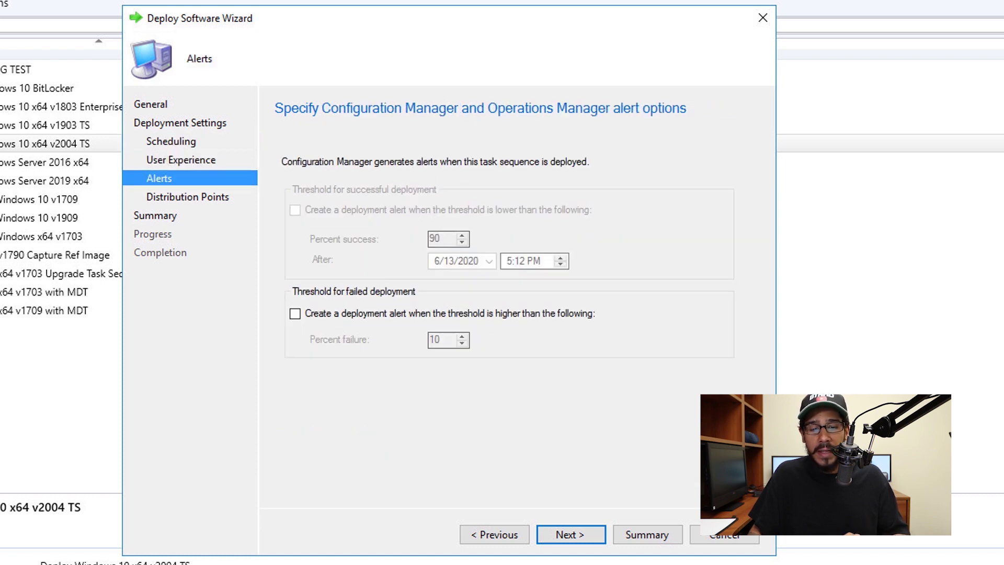
pyautogui.press('Return')
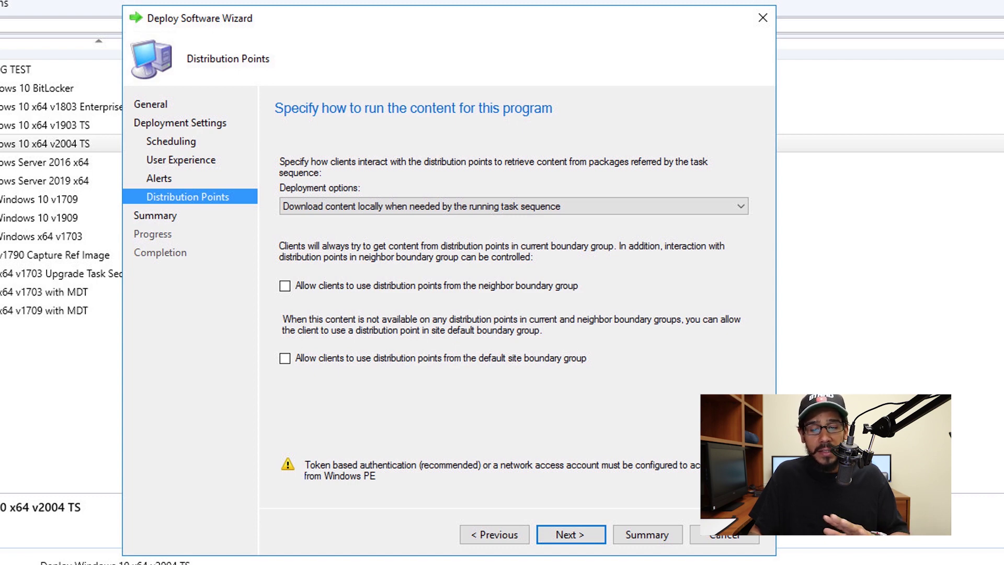
# Finish the Deploy Software Wizard, deploying 'Deploy Windows 10 x64 v2004 TS' to All Unknown Computers.
pyautogui.press('Return')
pyautogui.press('Return')
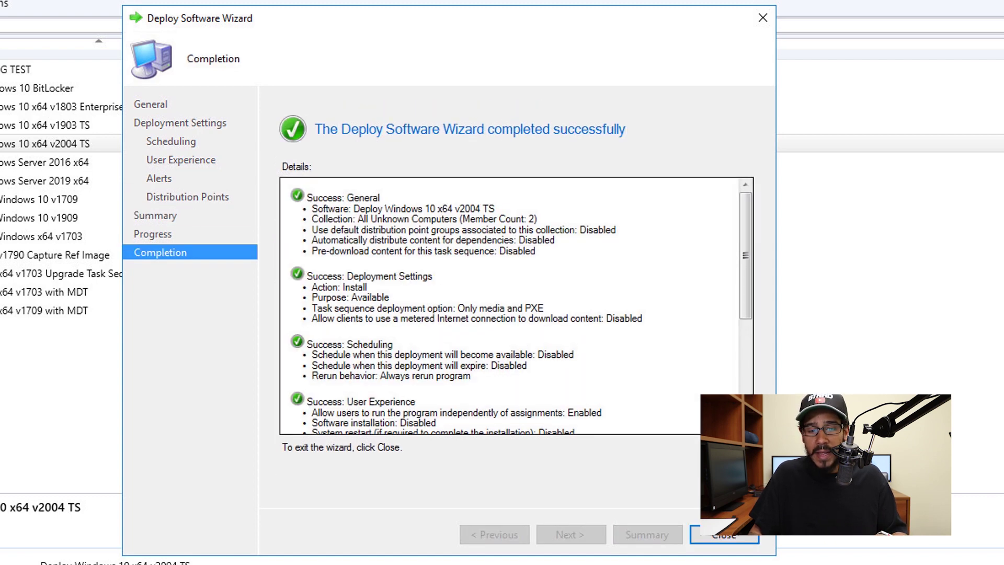